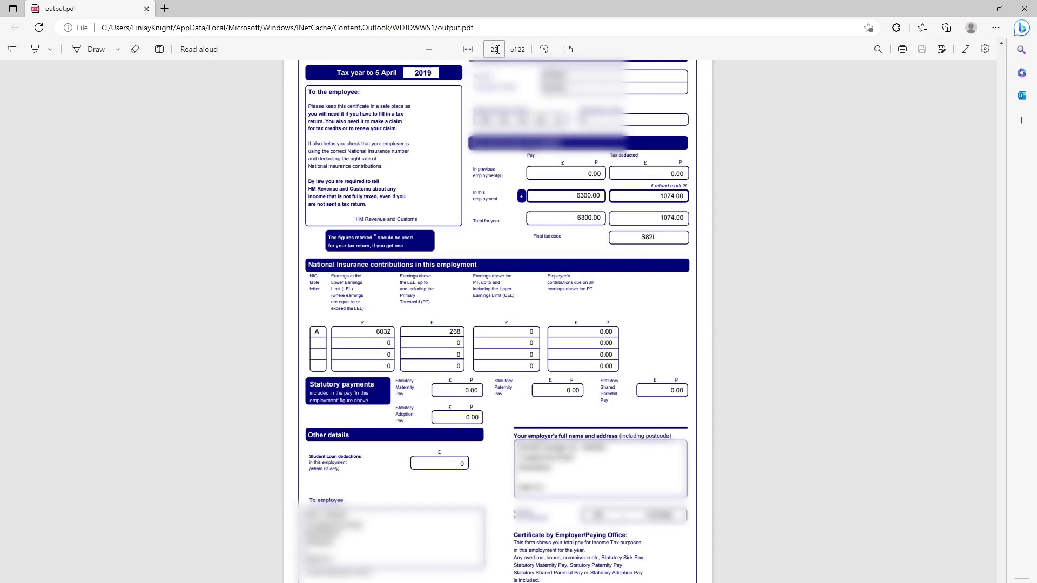
# Step: Return Labeled.pdf to page 1 and scroll down through the document
pyautogui.write('1')
pyautogui.press('Return')
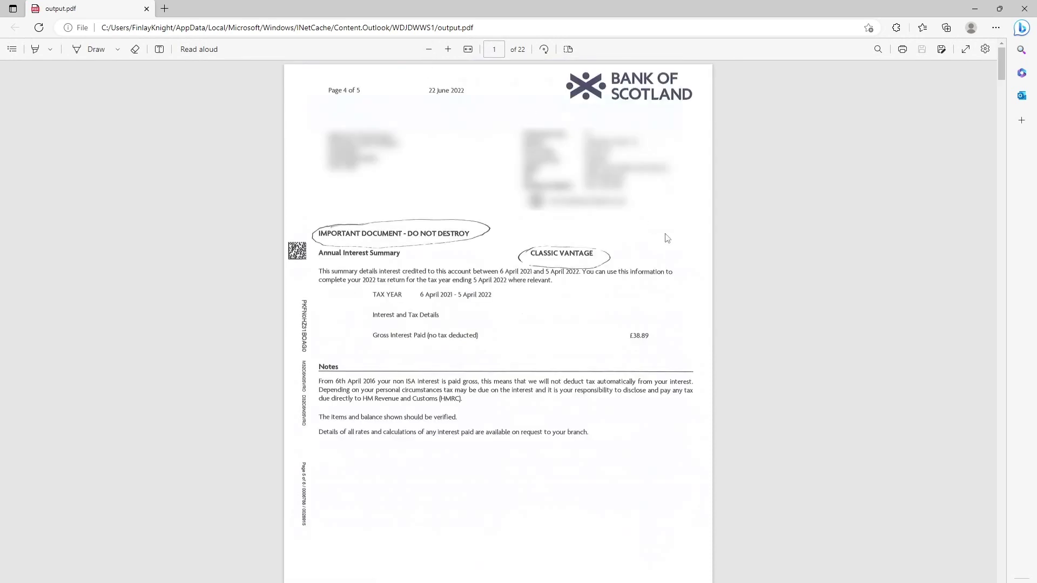
pyautogui.scroll(-20, 667, 238)
pyautogui.scroll(-20, 655, 185)
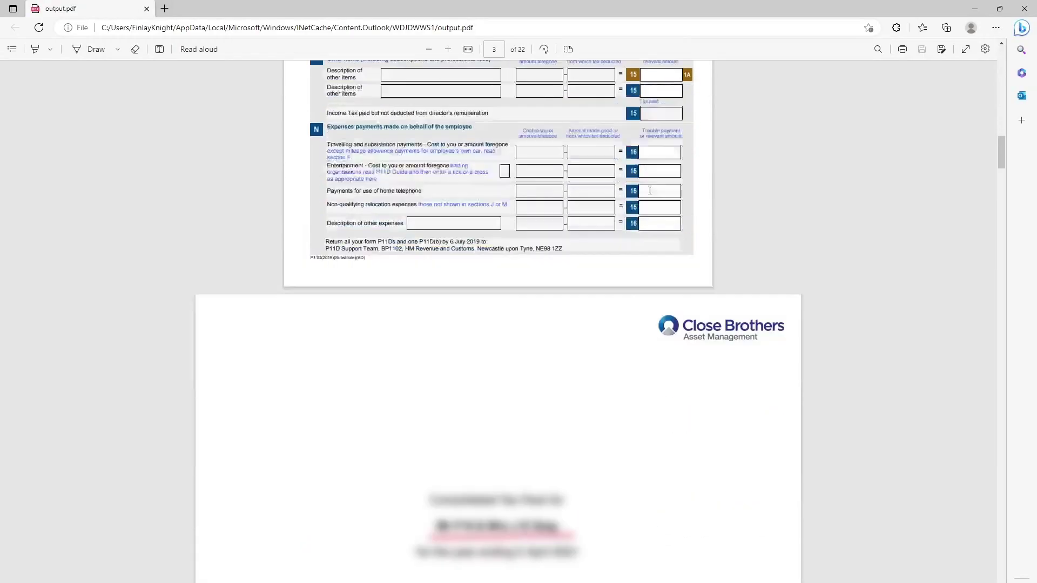
pyautogui.scroll(-20, 650, 190)
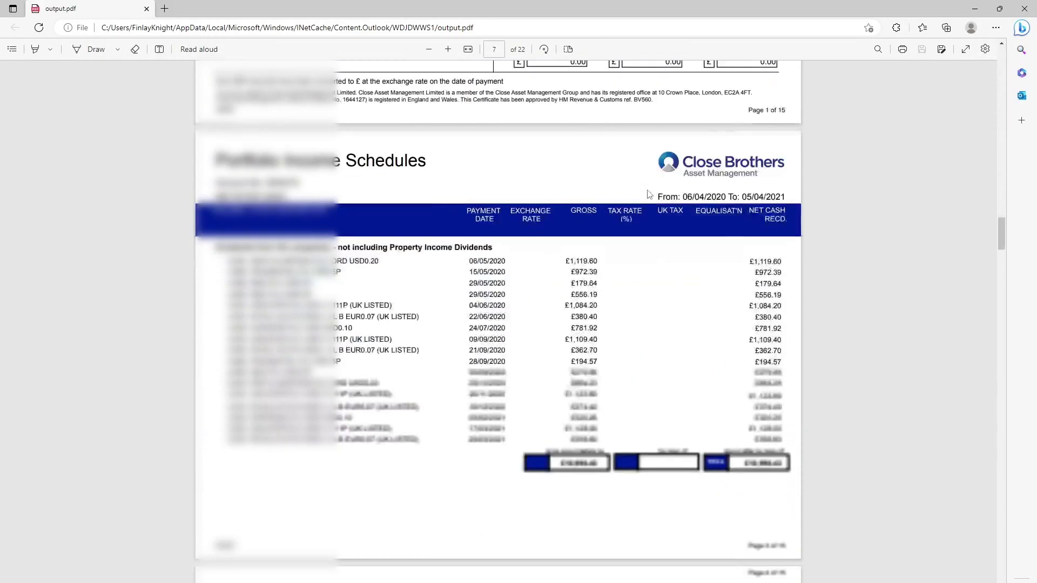
pyautogui.scroll(-20, 646, 197)
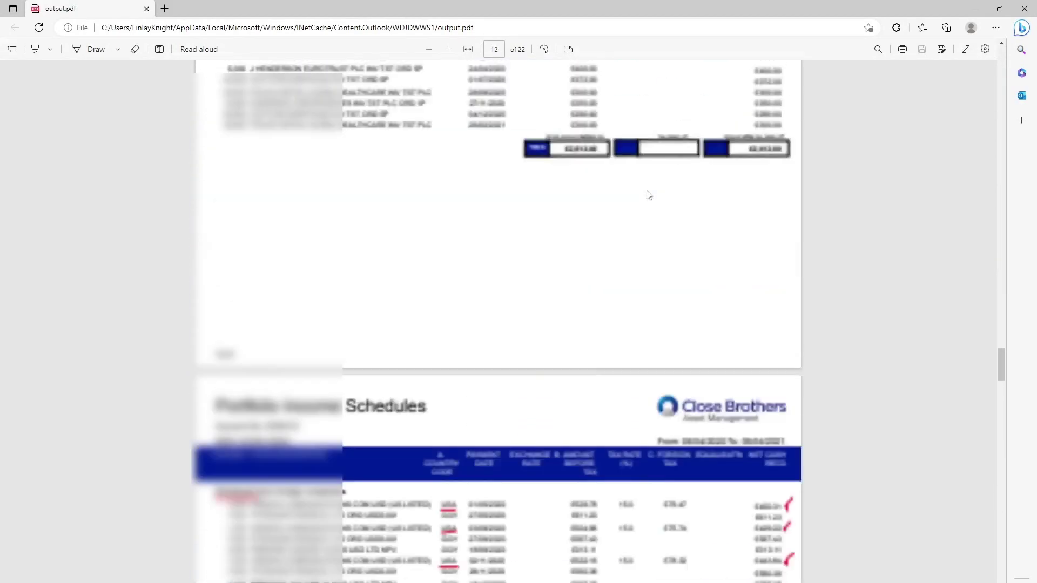
pyautogui.scroll(-20, 637, 201)
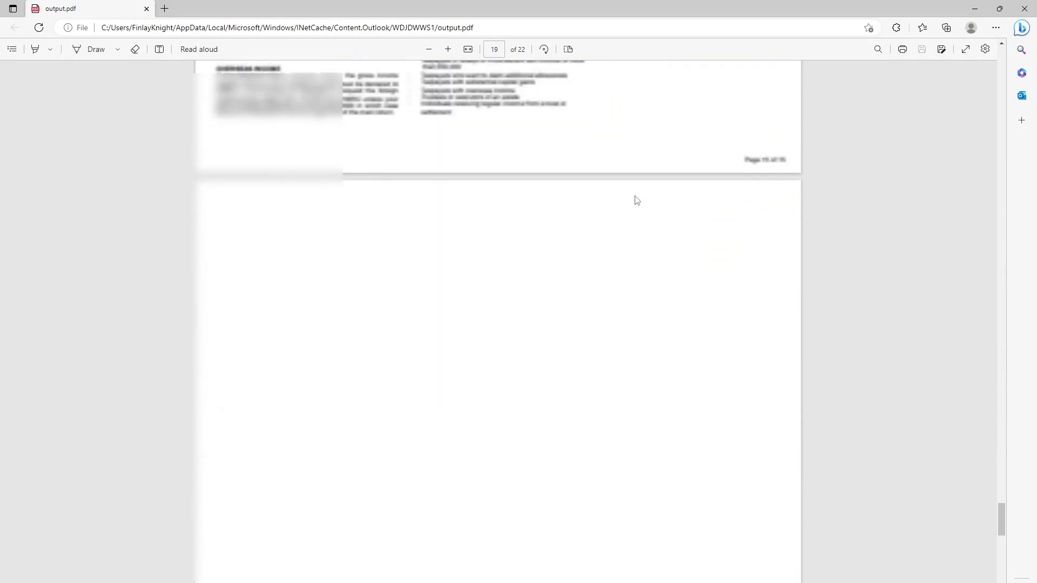
pyautogui.scroll(-10, 637, 201)
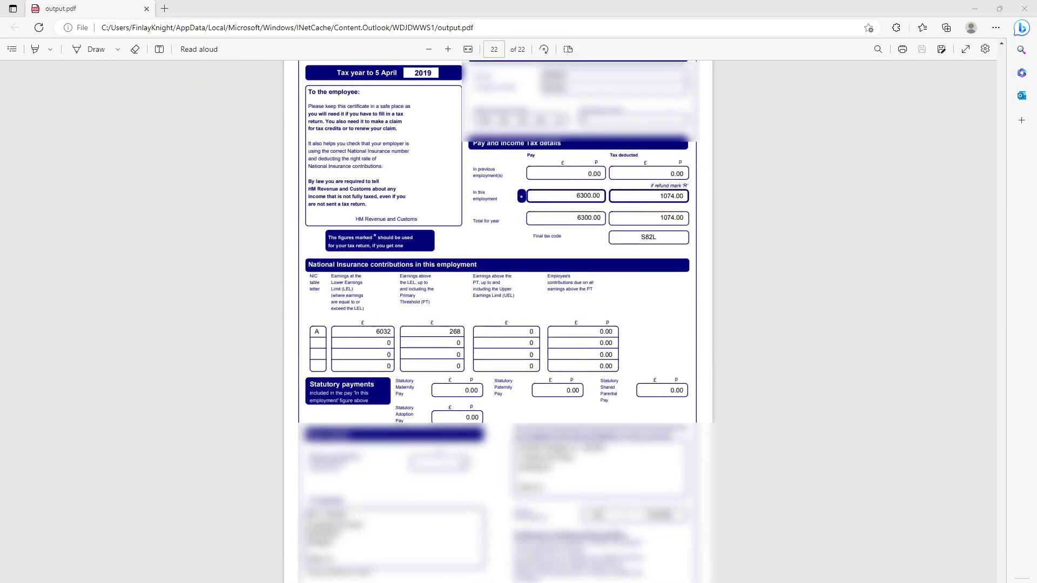
# Step: Start a debug run of the robot, then show Outlook's Sent To Bot folder under RPA Tests
pyautogui.hotkey('alt', 'Tab')
pyautogui.click(79, 46)
pyautogui.click(90, 65)
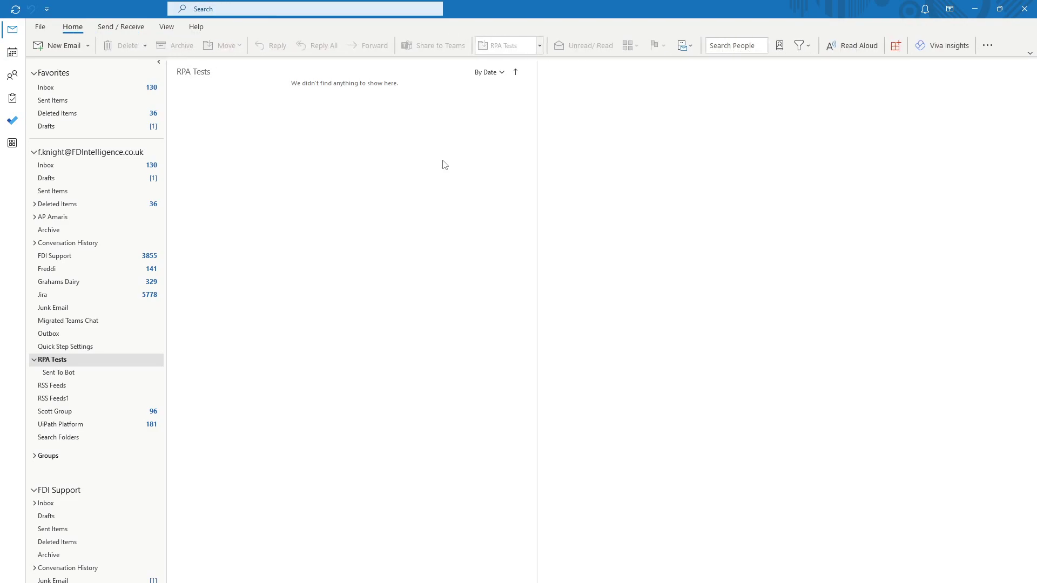
pyautogui.click(70, 372)
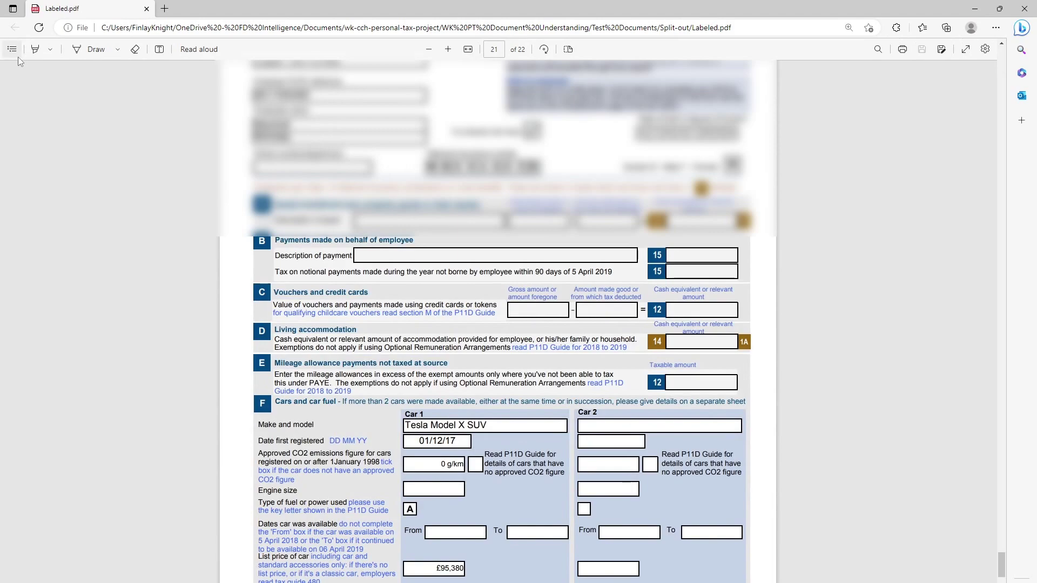
pyautogui.click(15, 53)
pyautogui.click(74, 108)
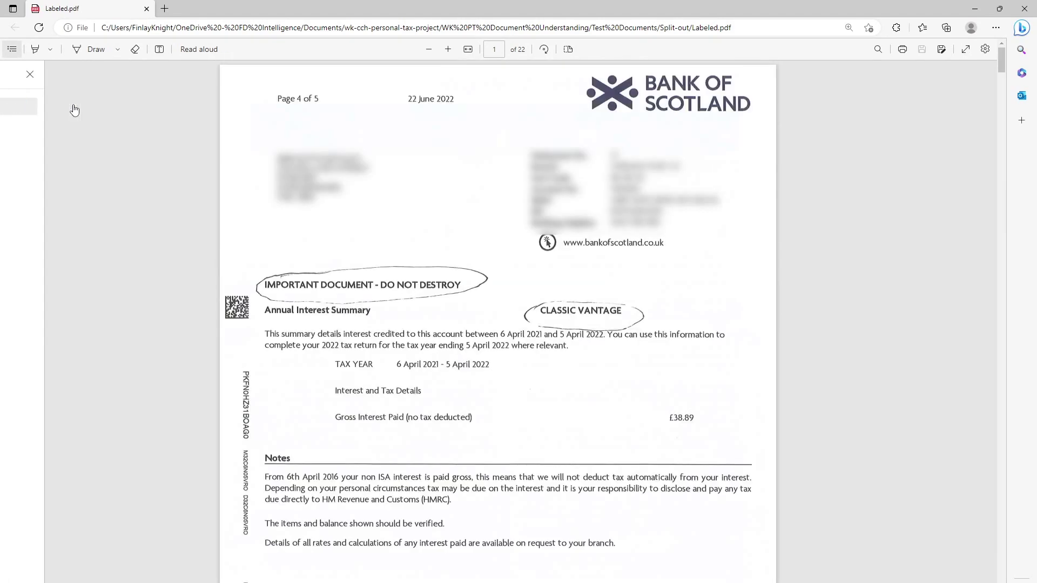
pyautogui.click(12, 49)
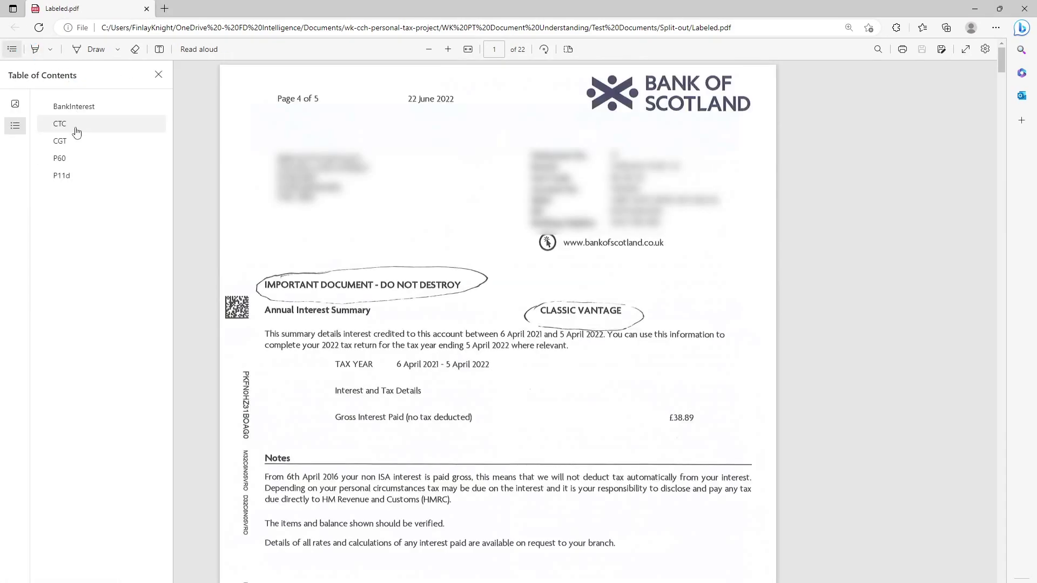
pyautogui.click(76, 132)
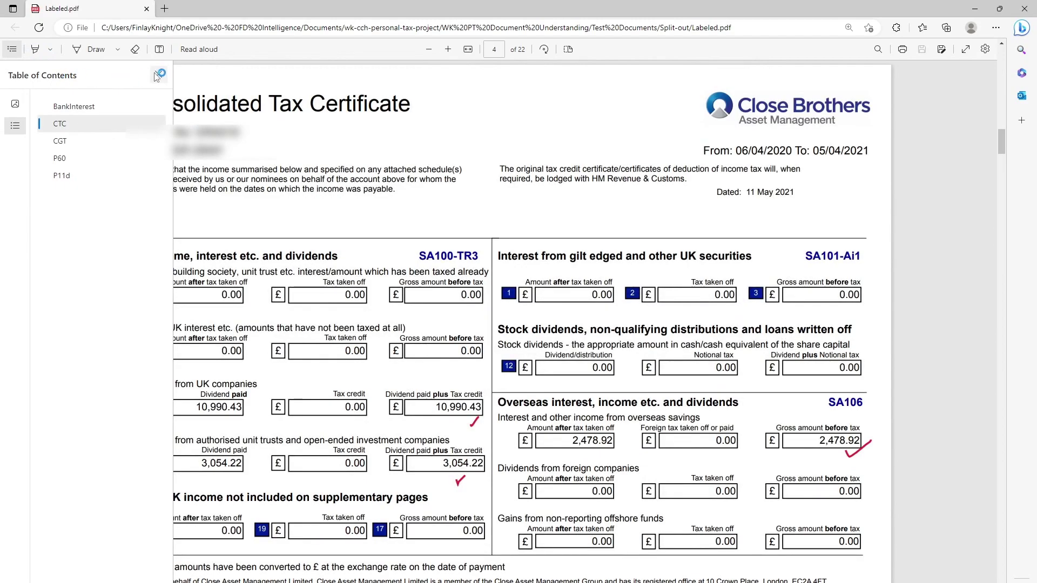
pyautogui.click(158, 74)
pyautogui.click(12, 49)
pyautogui.click(121, 150)
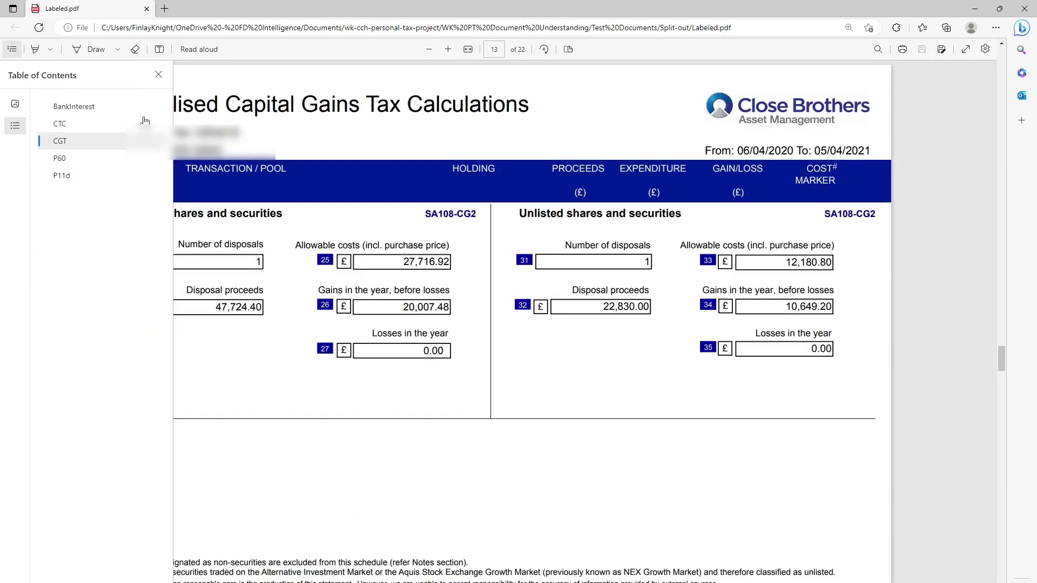
pyautogui.click(158, 75)
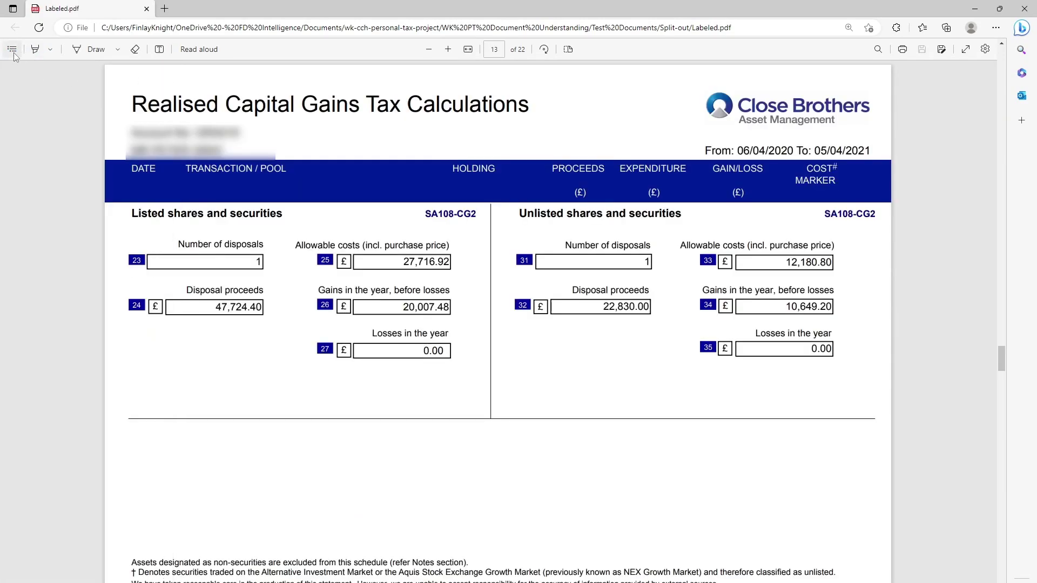
pyautogui.click(12, 49)
pyautogui.click(81, 155)
pyautogui.click(158, 75)
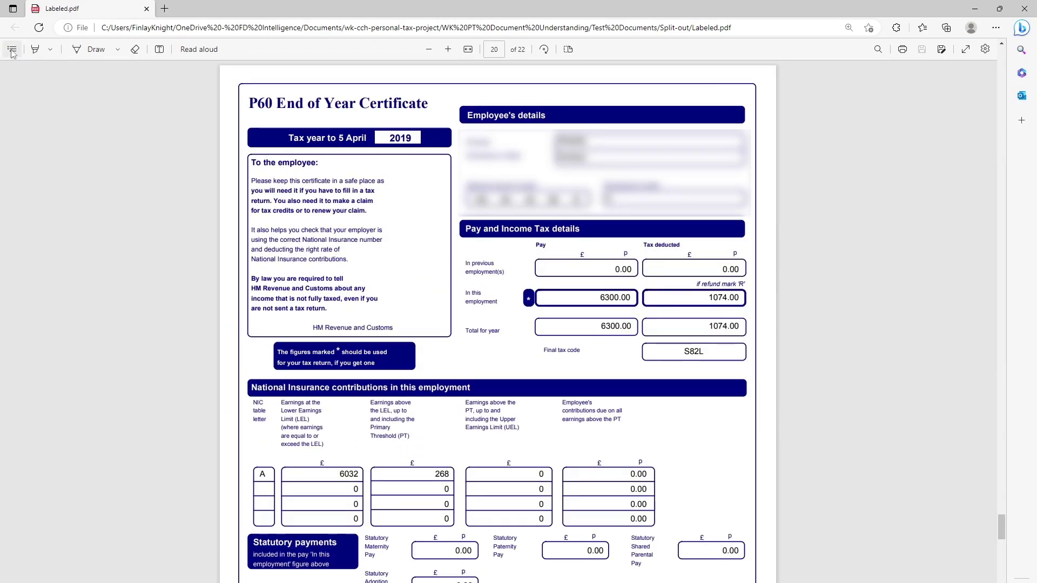
pyautogui.click(12, 50)
pyautogui.click(69, 175)
pyautogui.click(158, 75)
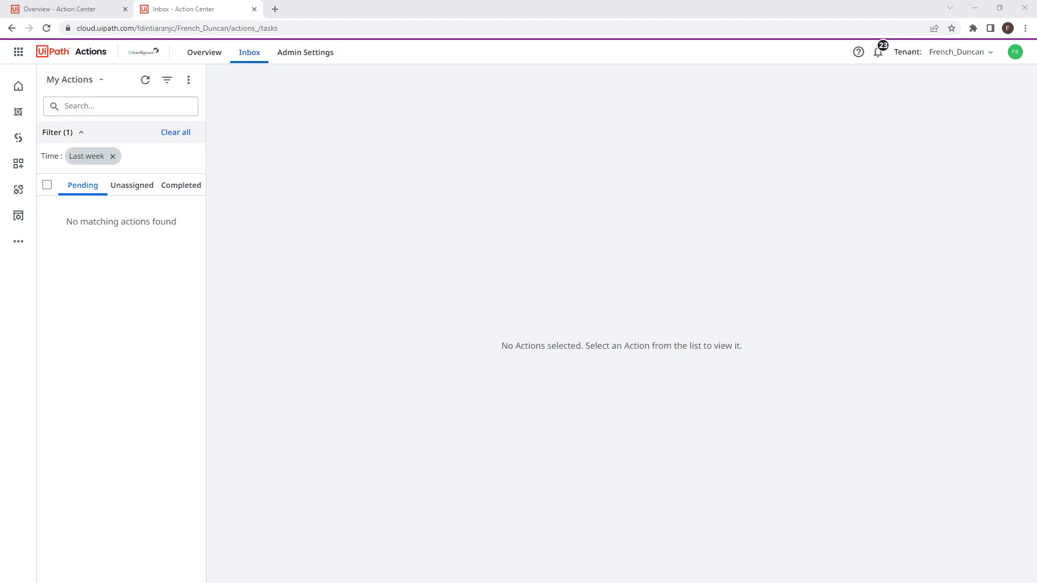
# Step: Refresh the pending actions and add 12,180.80 from the document as a second Cost value
pyautogui.click(144, 81)
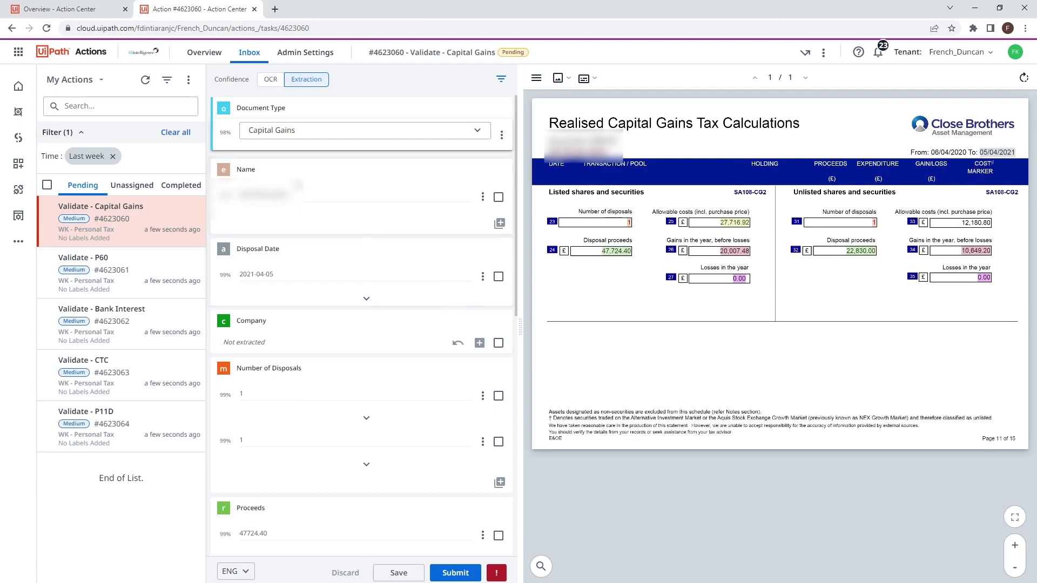
pyautogui.scroll(-1, 307, 188)
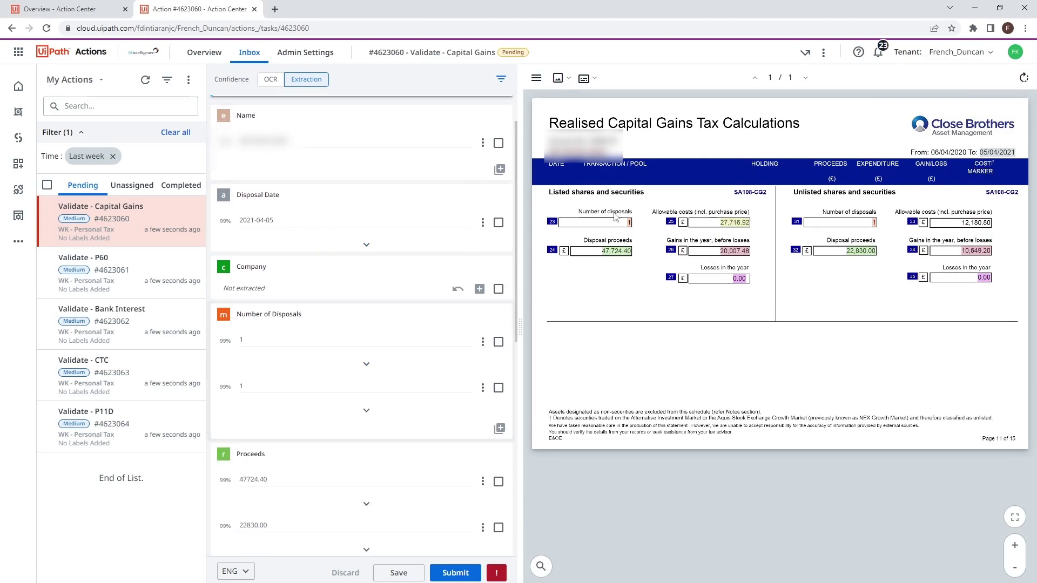
pyautogui.scroll(-3, 424, 340)
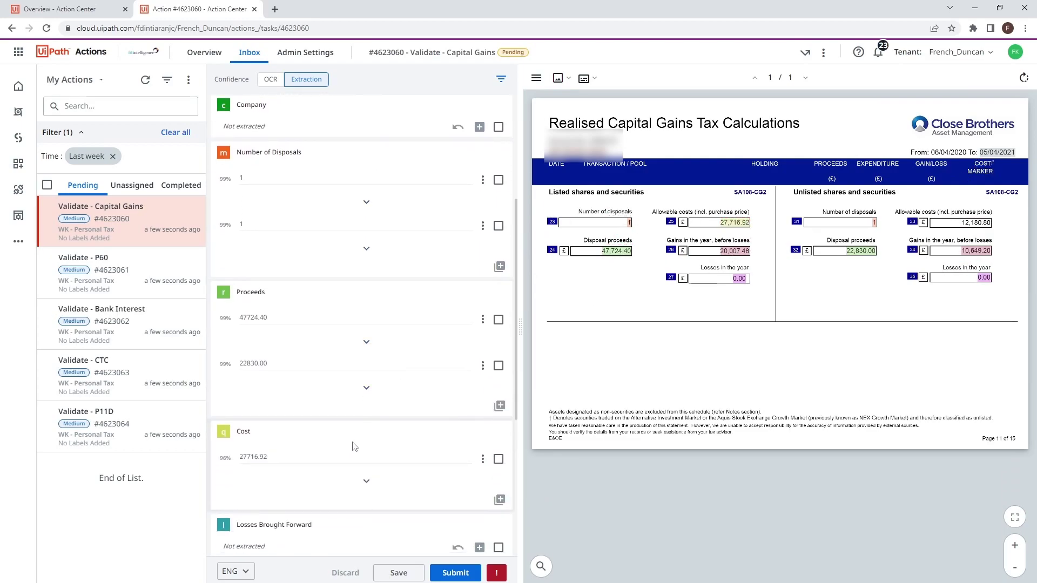
pyautogui.click(979, 226)
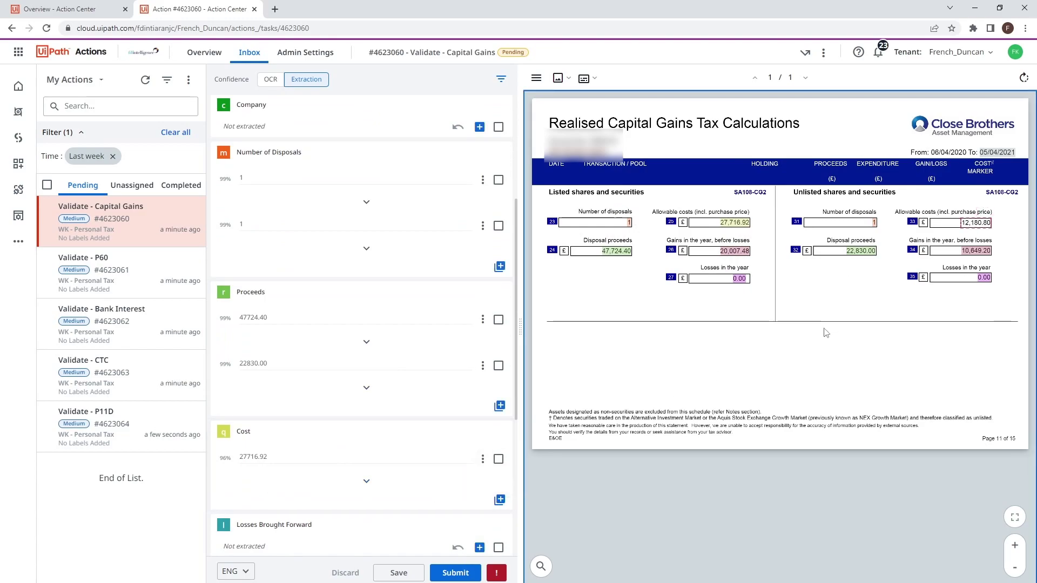
pyautogui.press('q')
# Step: Submit the Capital Gains validation with Continue & save
pyautogui.scroll(-4, 341, 419)
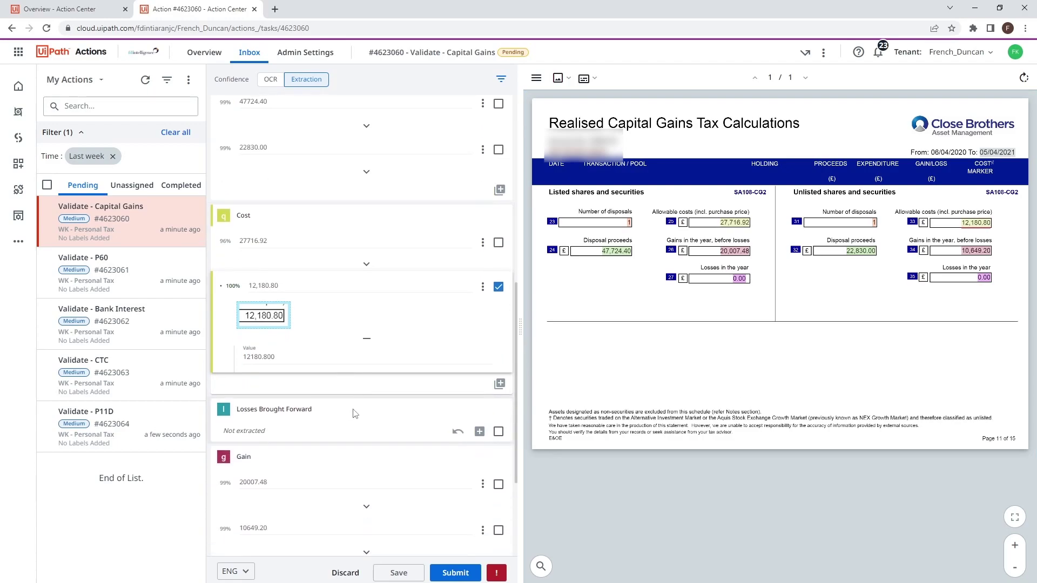
pyautogui.scroll(-2, 354, 414)
pyautogui.scroll(-1, 297, 408)
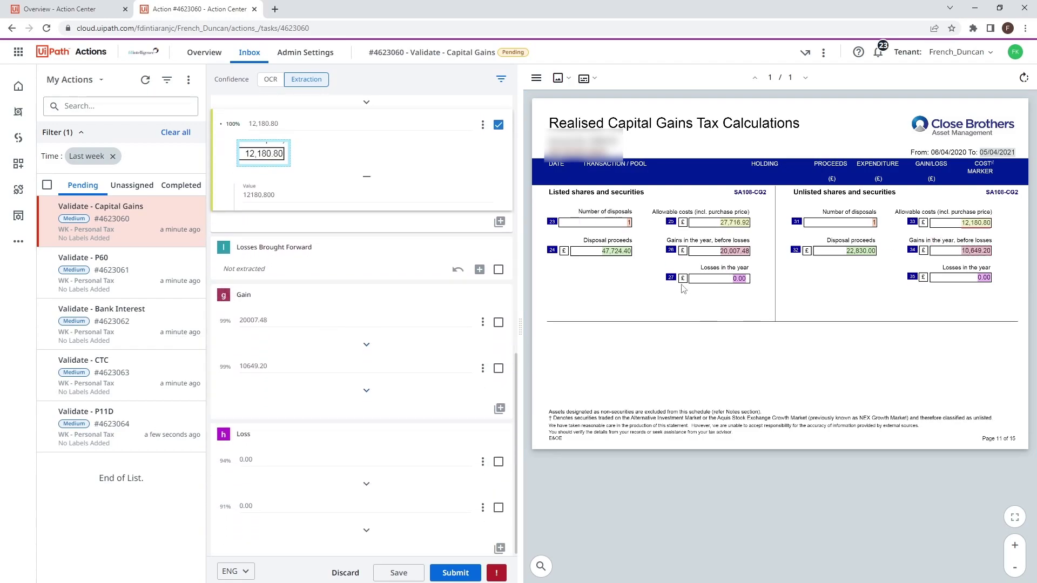
pyautogui.click(412, 573)
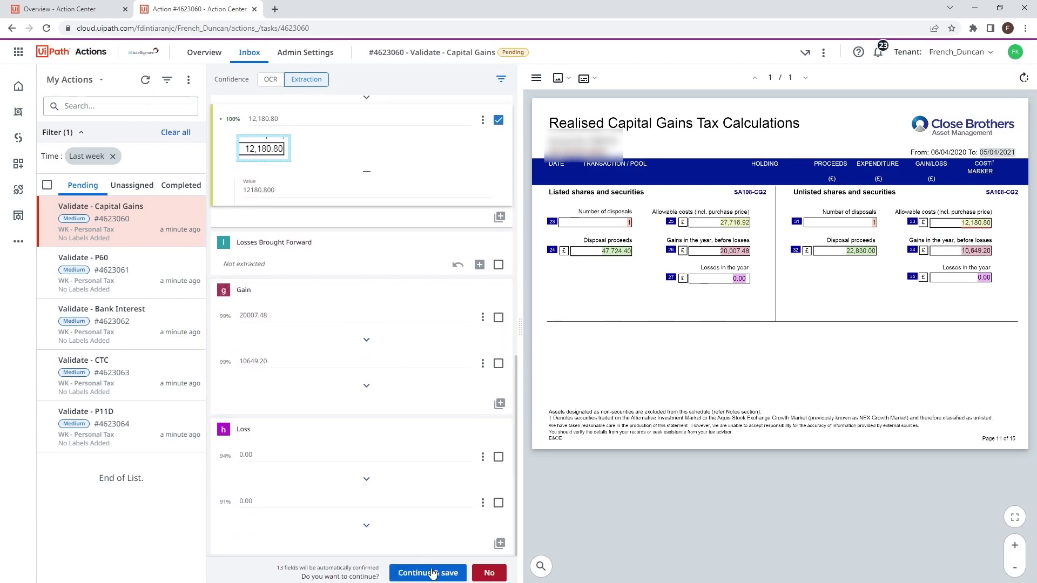
pyautogui.click(431, 573)
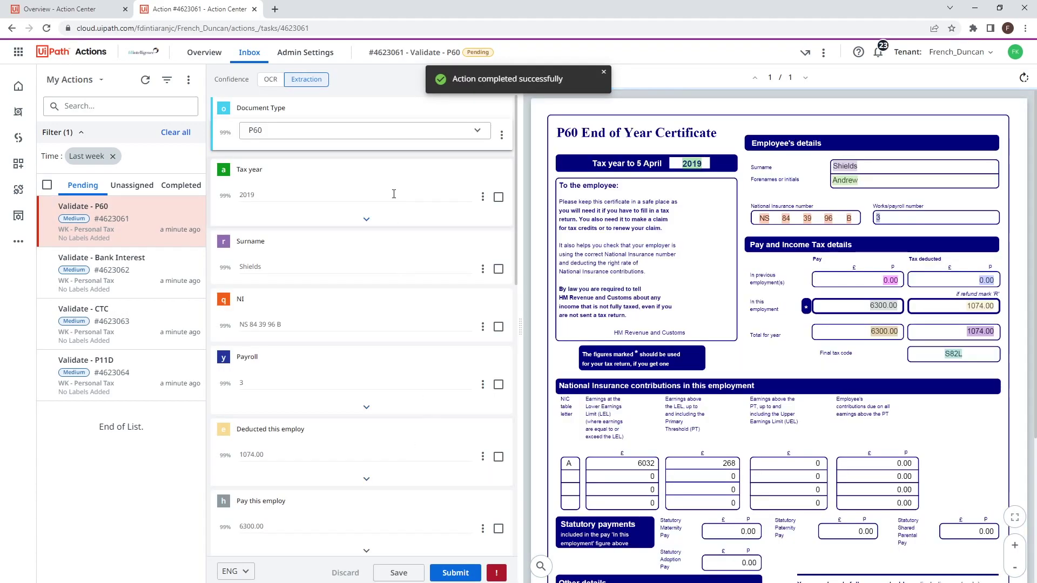
# Step: Review the P60 fields and submit the P60 validation with Continue & save
pyautogui.scroll(-1, 358, 220)
pyautogui.scroll(-1, 985, 370)
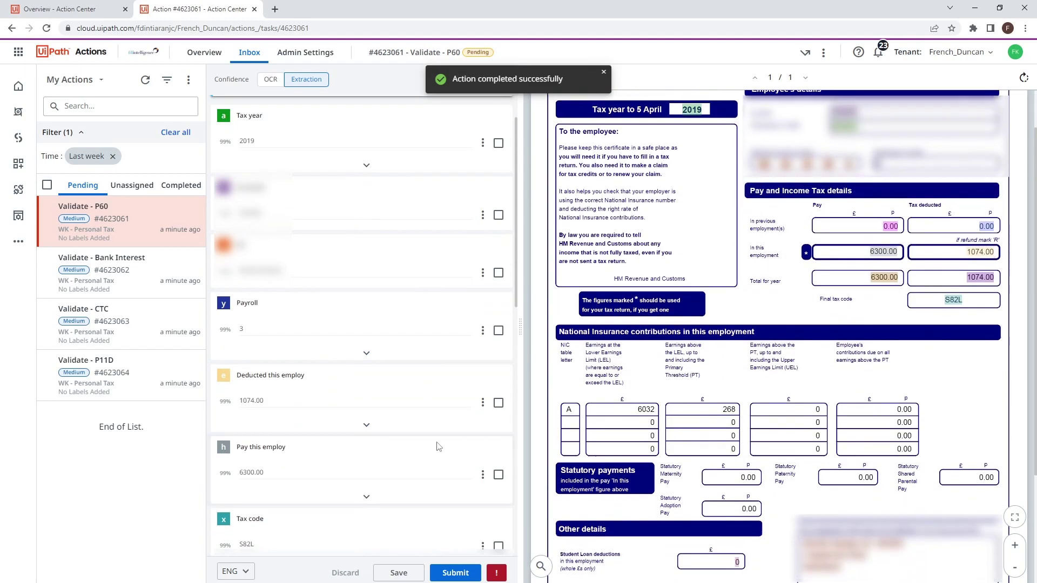
pyautogui.scroll(-3, 398, 463)
pyautogui.scroll(-5, 324, 432)
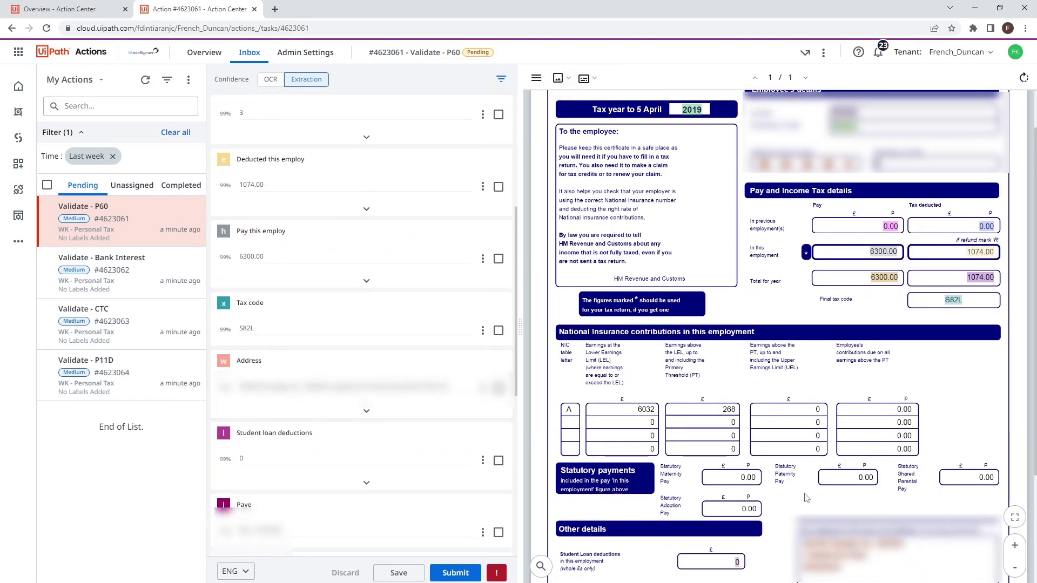
pyautogui.scroll(-3, 436, 472)
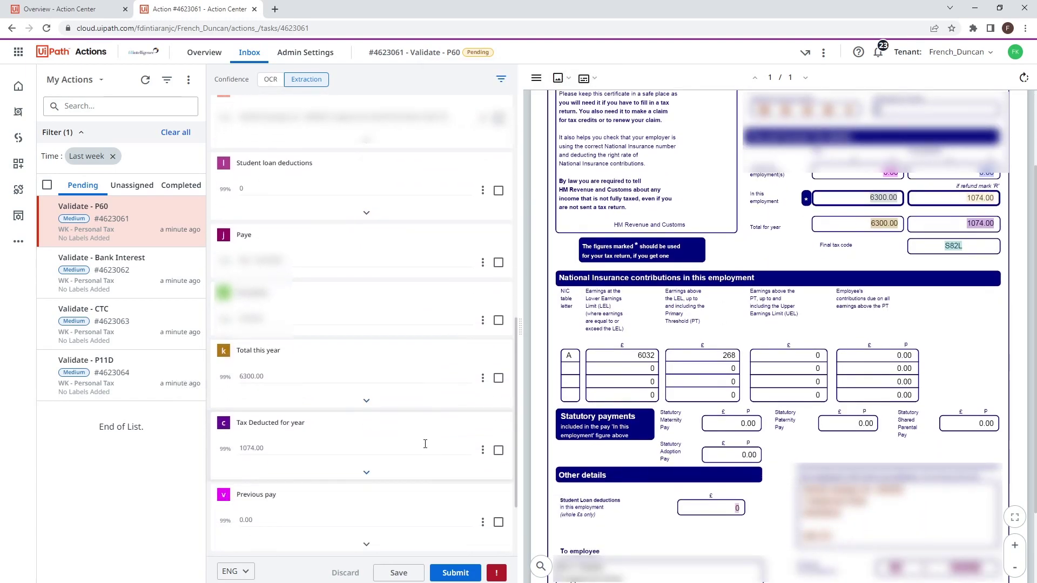
pyautogui.click(455, 573)
pyautogui.click(456, 573)
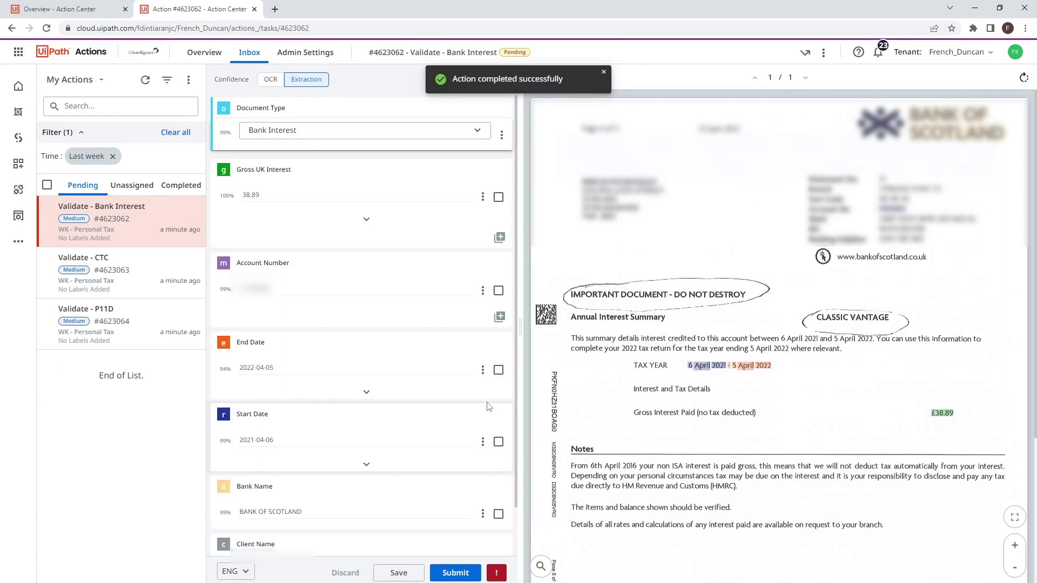
# Step: Review and submit the Bank Interest validation with Continue & save
pyautogui.scroll(-1, 789, 320)
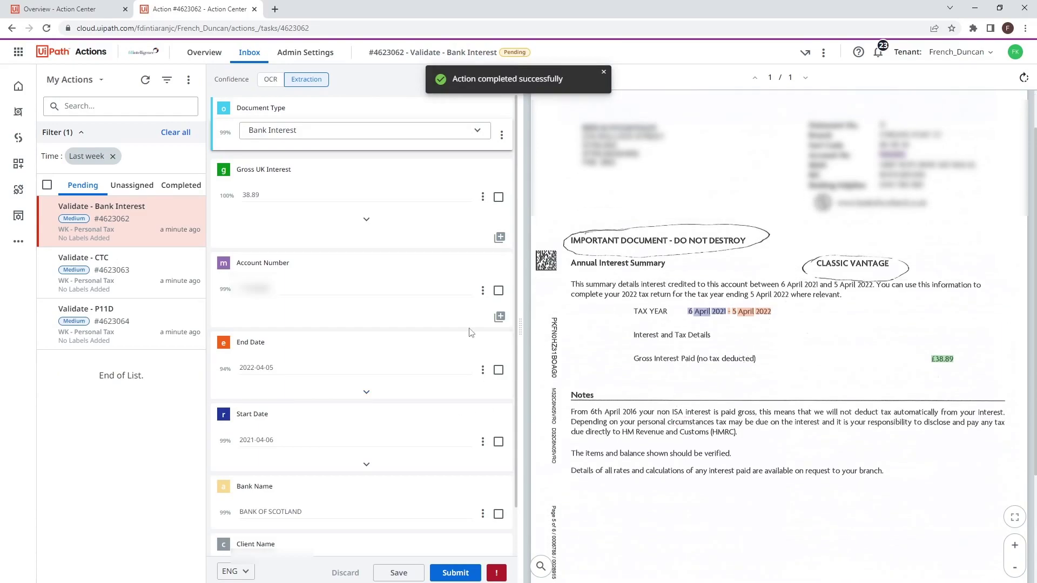
pyautogui.scroll(-2, 340, 273)
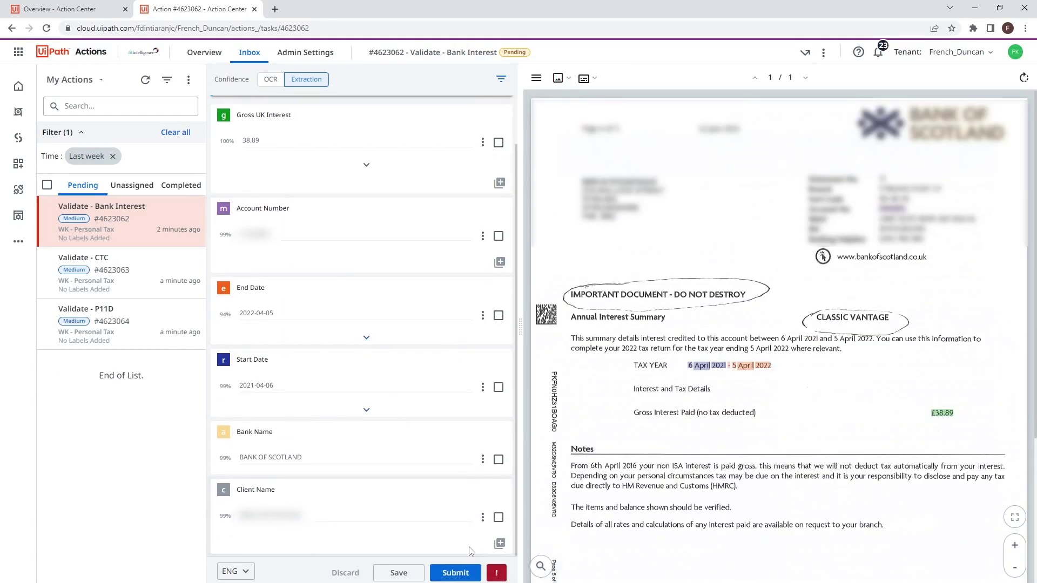
pyautogui.click(458, 568)
pyautogui.click(459, 569)
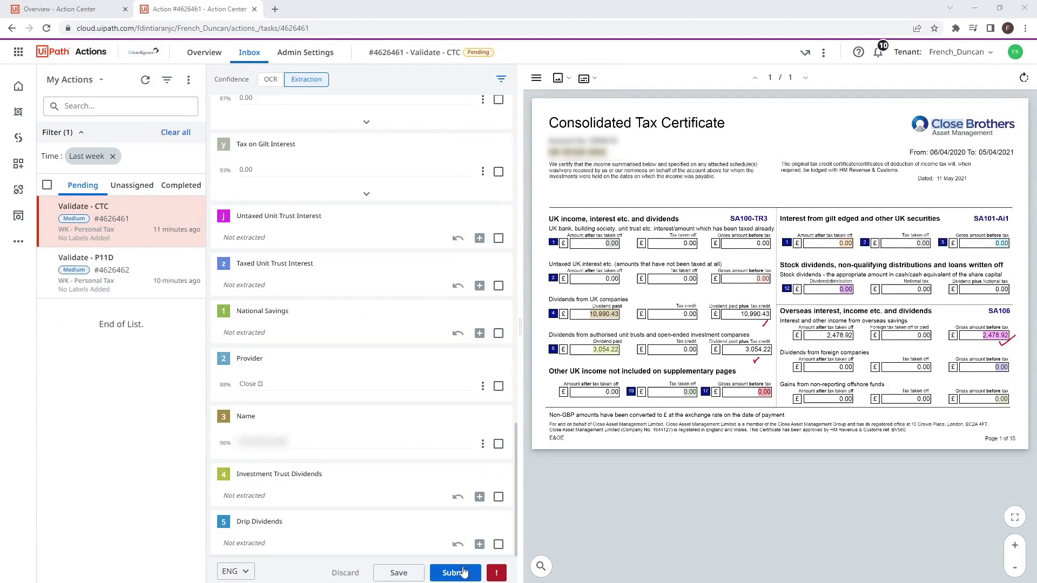
# Step: Show CTC fields of every confidence from 0% and inspect the to-validate and valid field lists
pyautogui.click(502, 80)
pyautogui.click(399, 111)
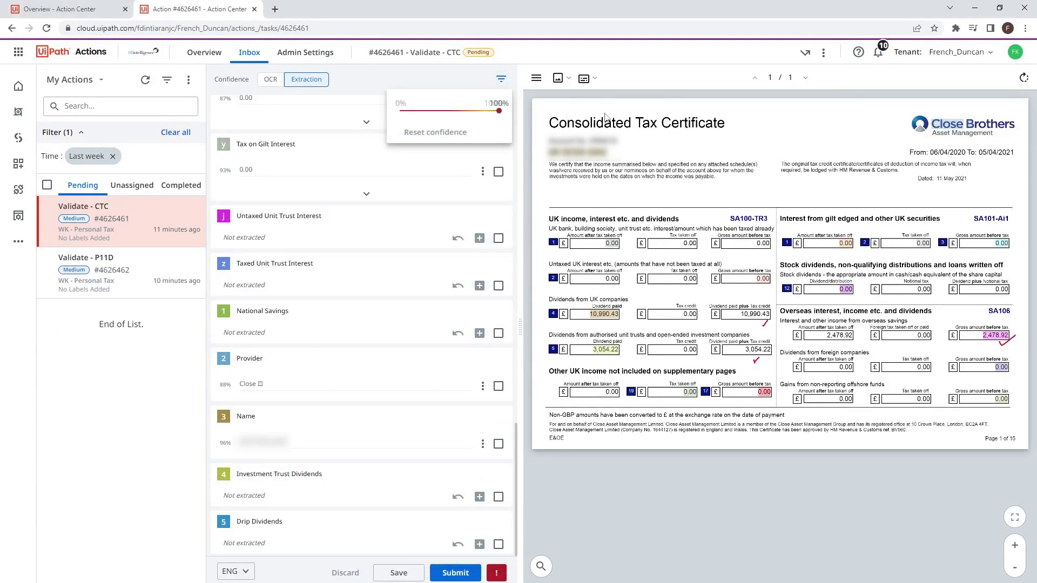
pyautogui.click(406, 212)
pyautogui.click(403, 169)
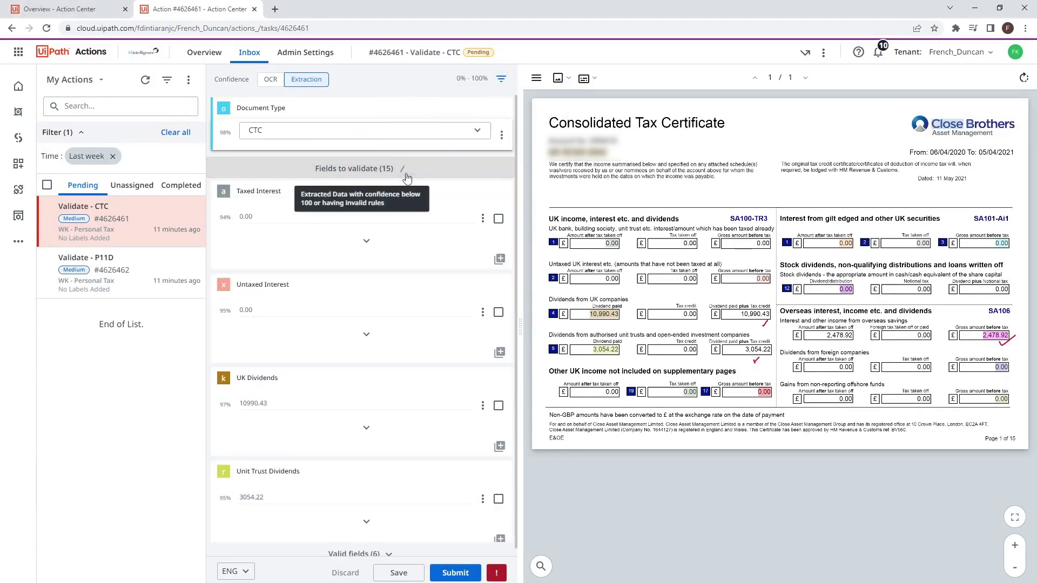
pyautogui.scroll(-6, 420, 345)
pyautogui.scroll(6, 411, 355)
pyautogui.click(404, 169)
pyautogui.click(382, 190)
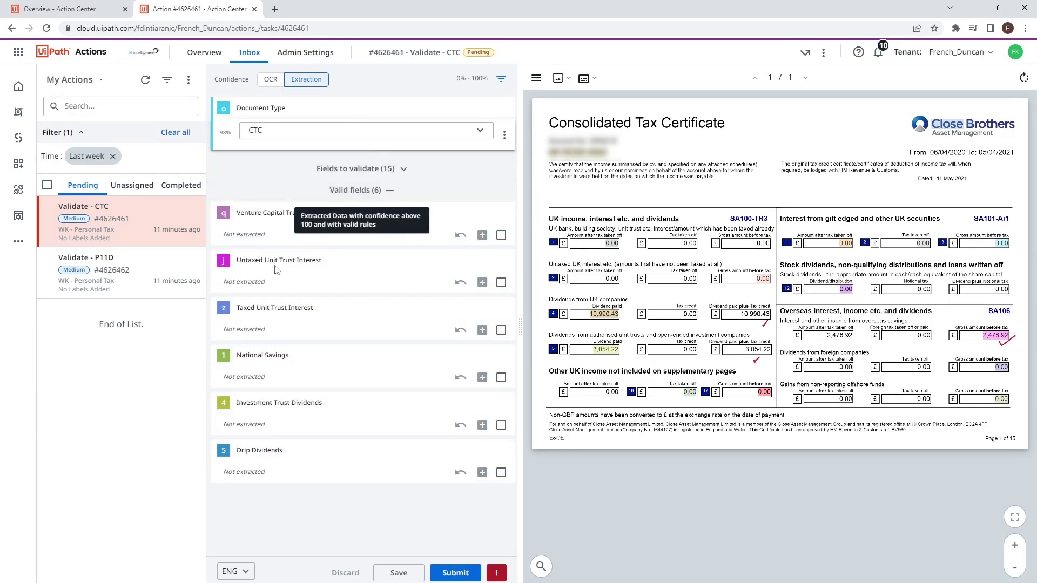
pyautogui.click(391, 191)
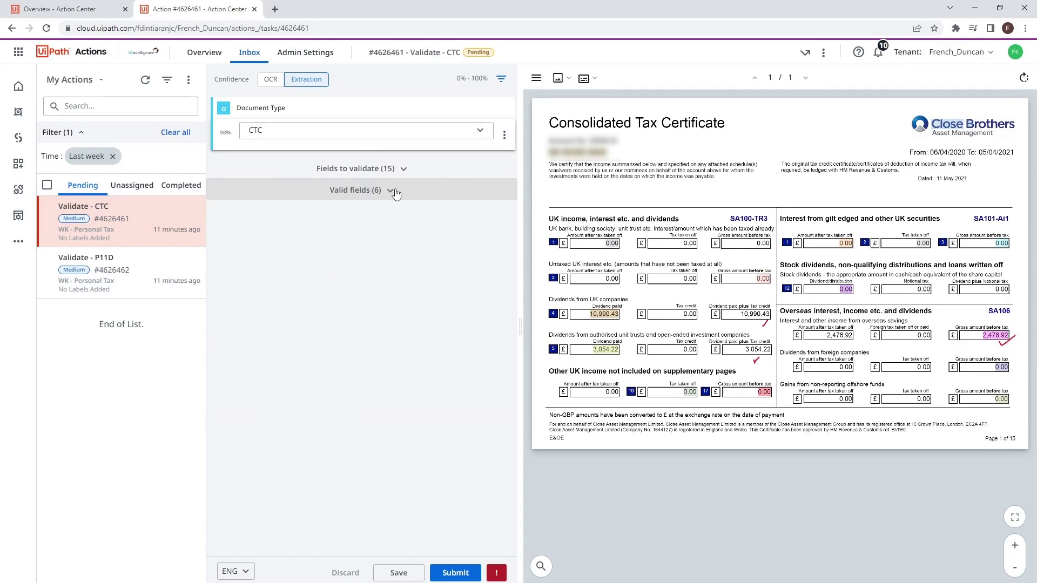
# Step: Reset the confidence filter, review the extracted values, and submit the CTC task
pyautogui.click(502, 79)
pyautogui.click(436, 133)
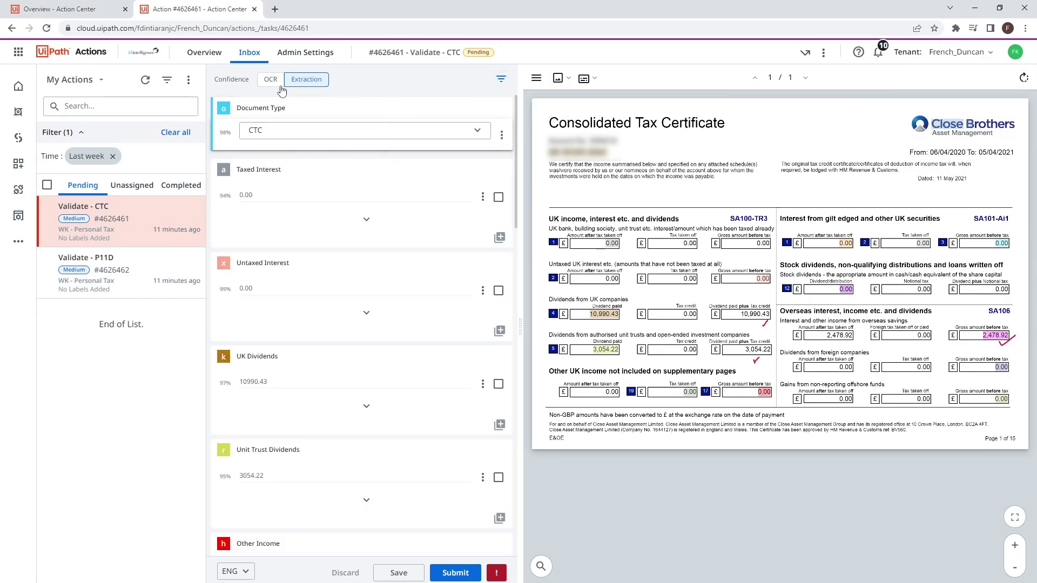
pyautogui.scroll(-3, 402, 258)
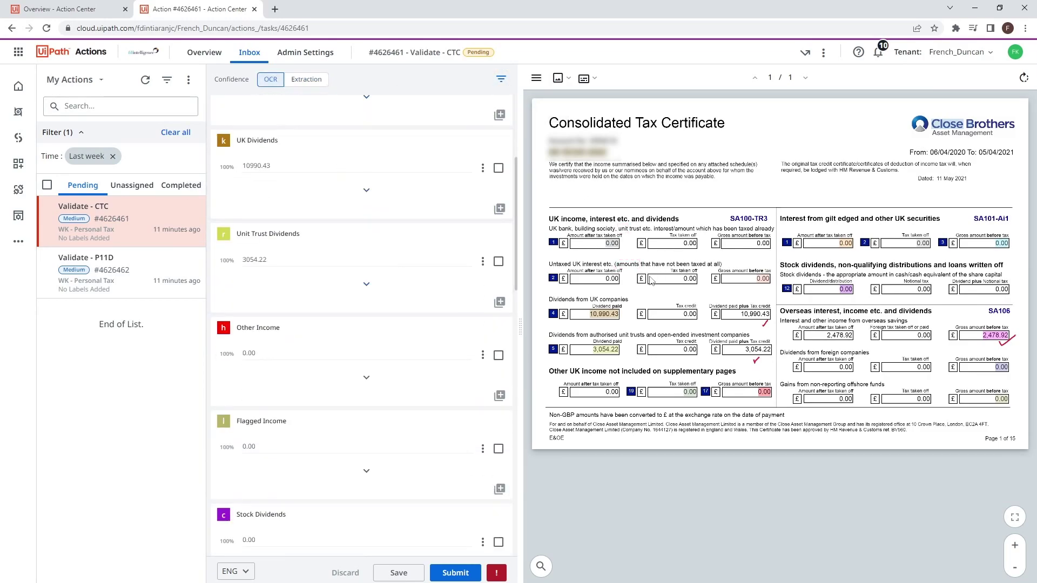
pyautogui.scroll(4, 384, 169)
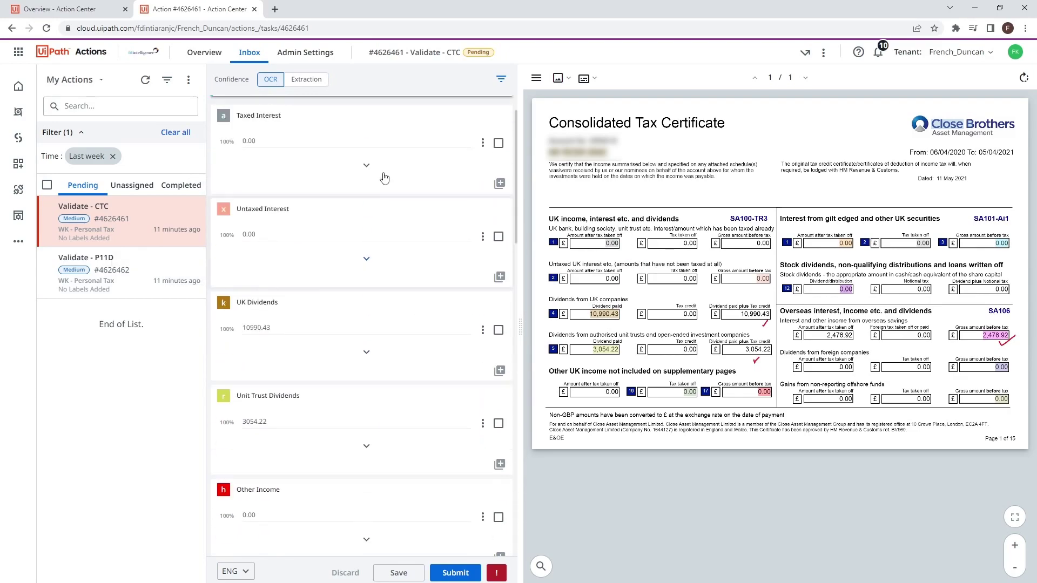
pyautogui.click(307, 80)
pyautogui.scroll(-15, 382, 213)
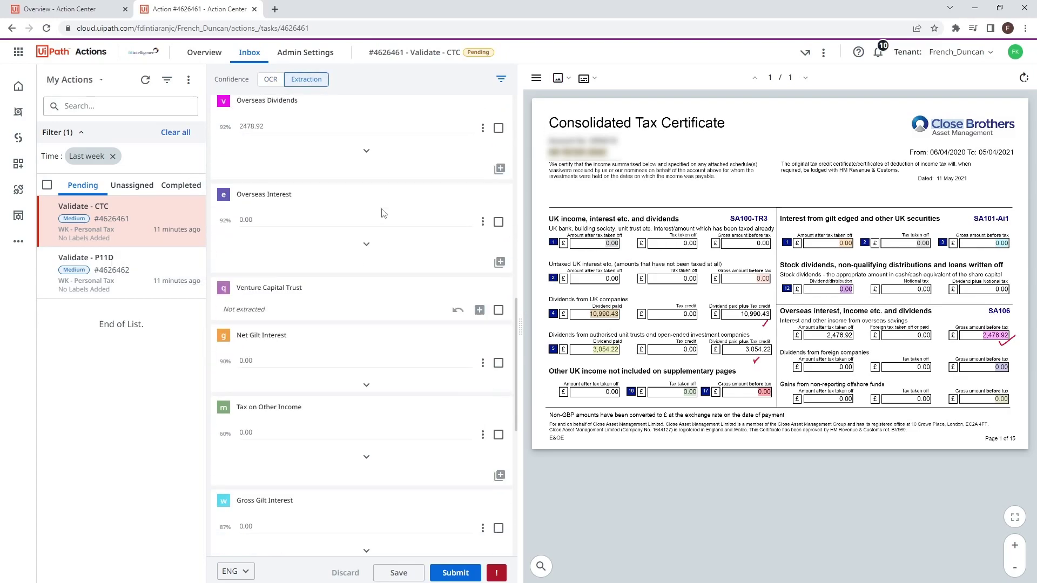
pyautogui.scroll(-5, 381, 243)
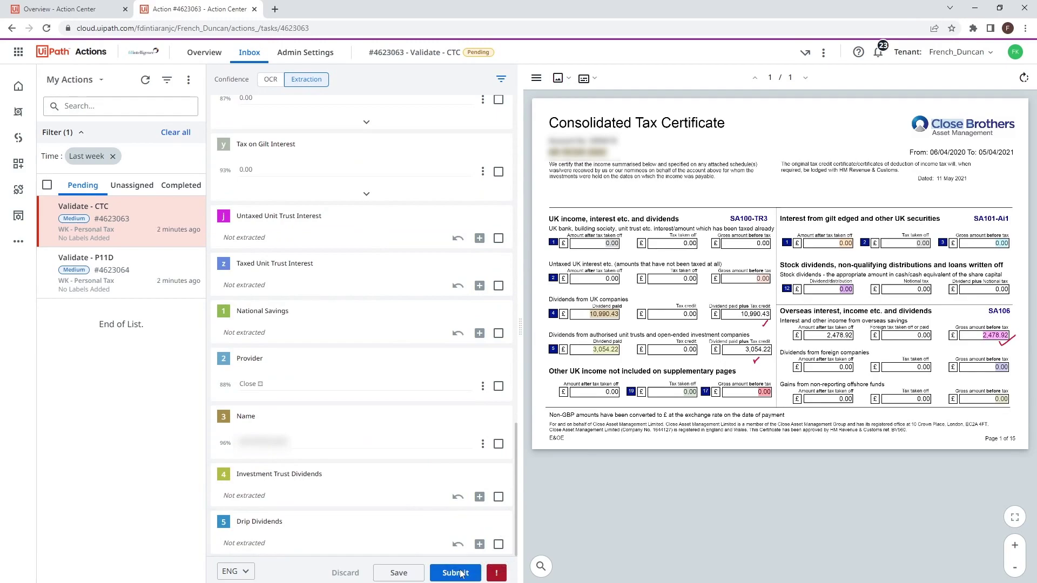
pyautogui.click(461, 573)
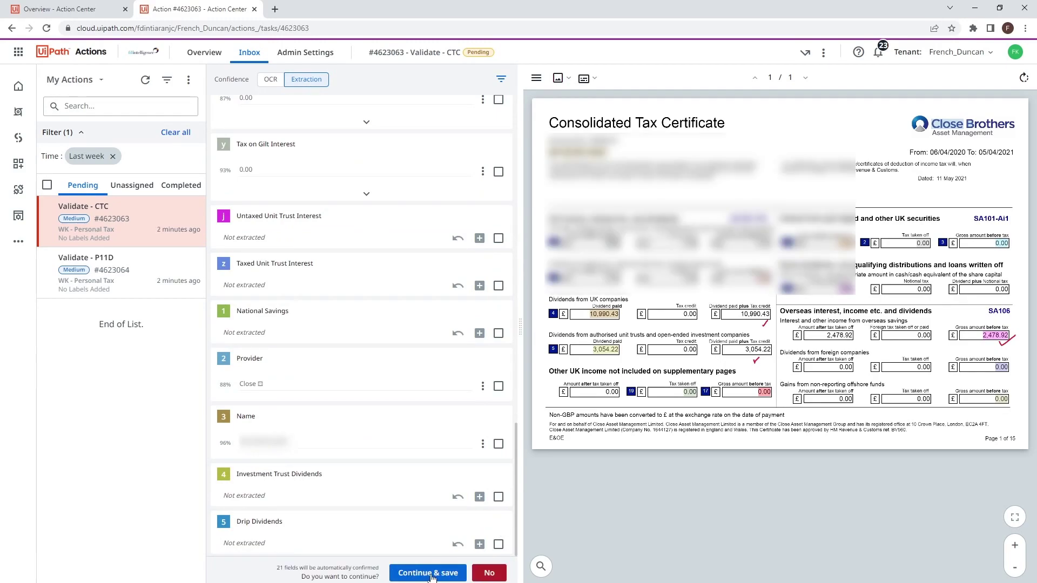
pyautogui.click(459, 574)
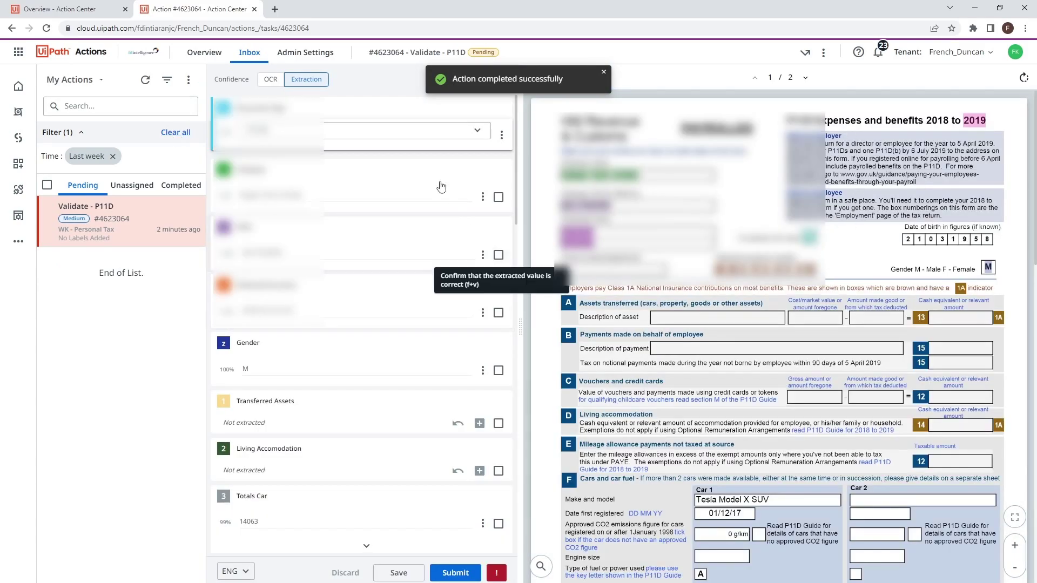
# Step: Set the P11D Director field to Yes, then submit with Continue & save
pyautogui.scroll(-2, 329, 238)
pyautogui.scroll(-3, 362, 242)
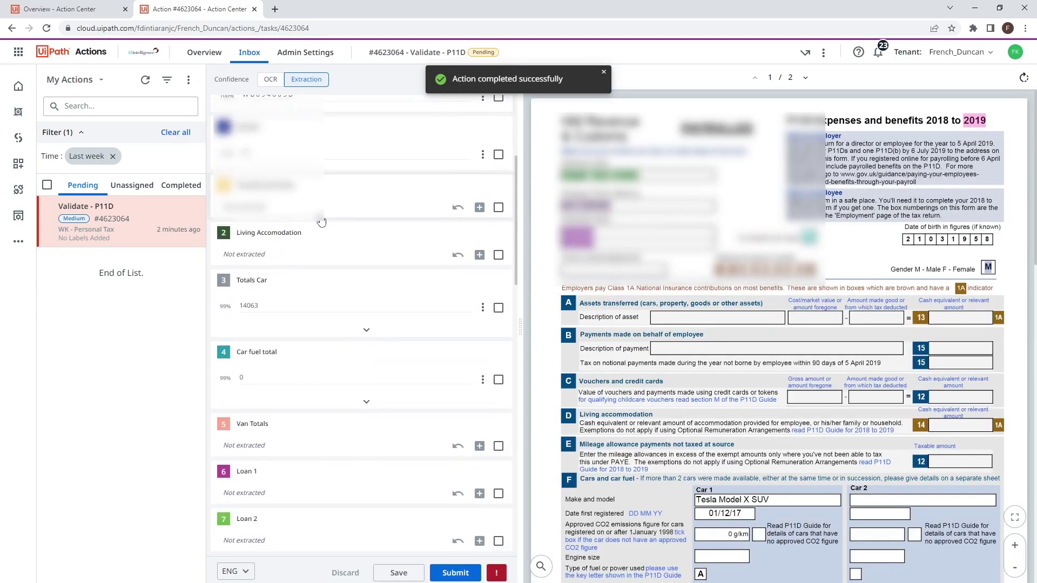
pyautogui.scroll(-10, 789, 475)
pyautogui.scroll(-3, 335, 364)
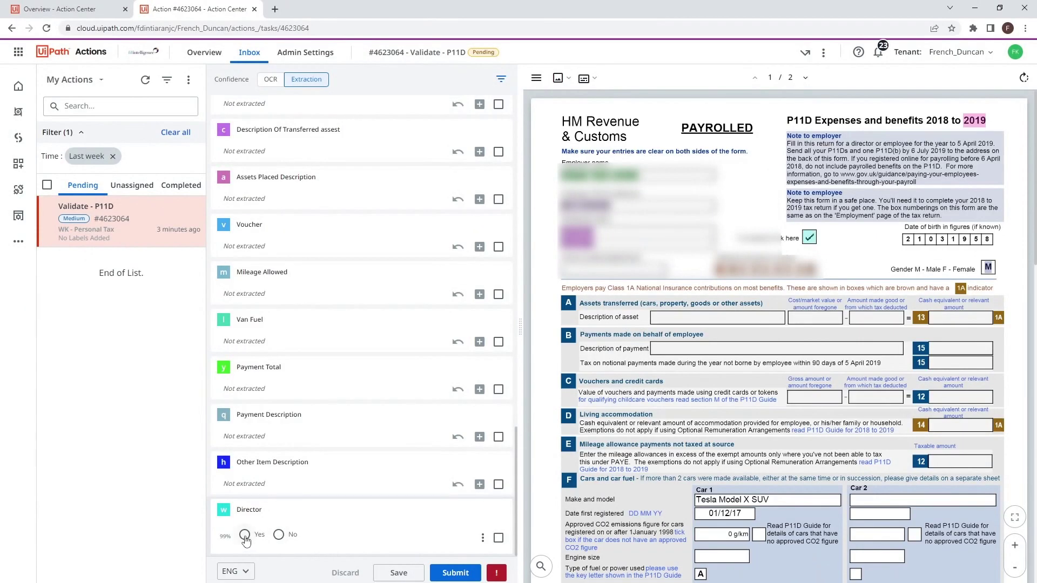
pyautogui.click(245, 536)
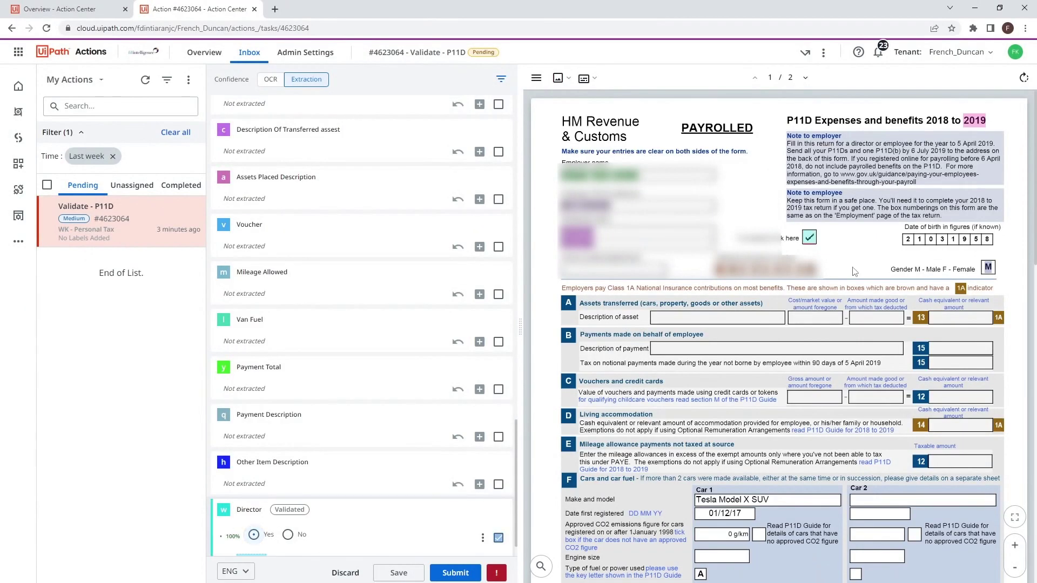
pyautogui.click(448, 575)
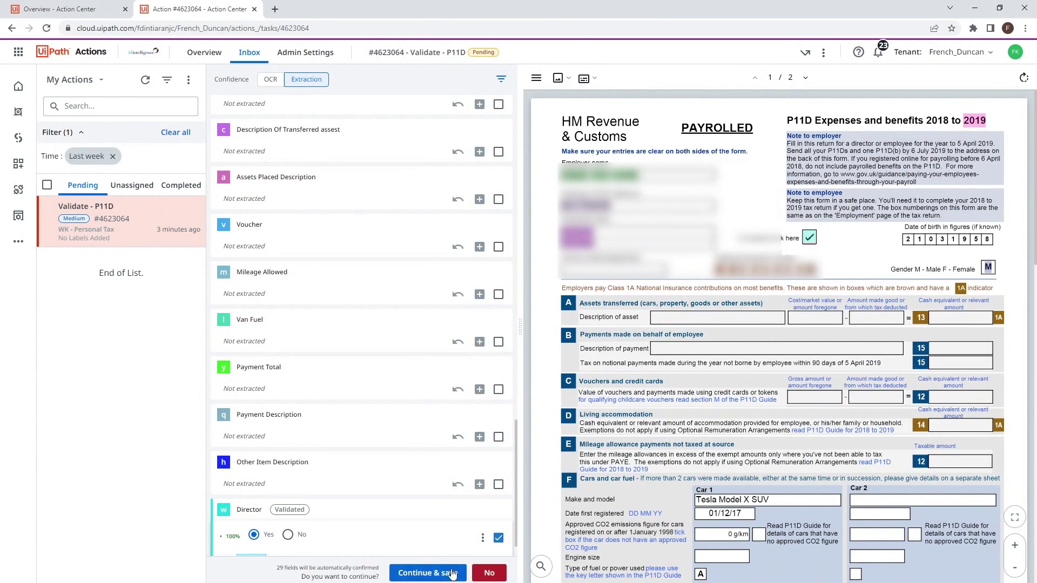
pyautogui.click(453, 574)
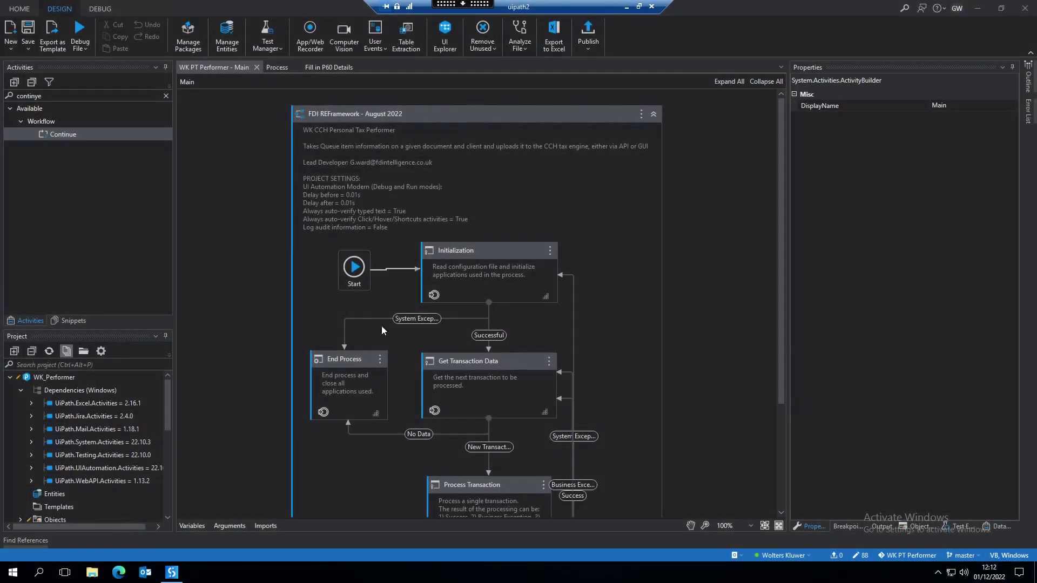
# Step: Run the WK PT Performer Main workflow file with Run File
pyautogui.click(81, 47)
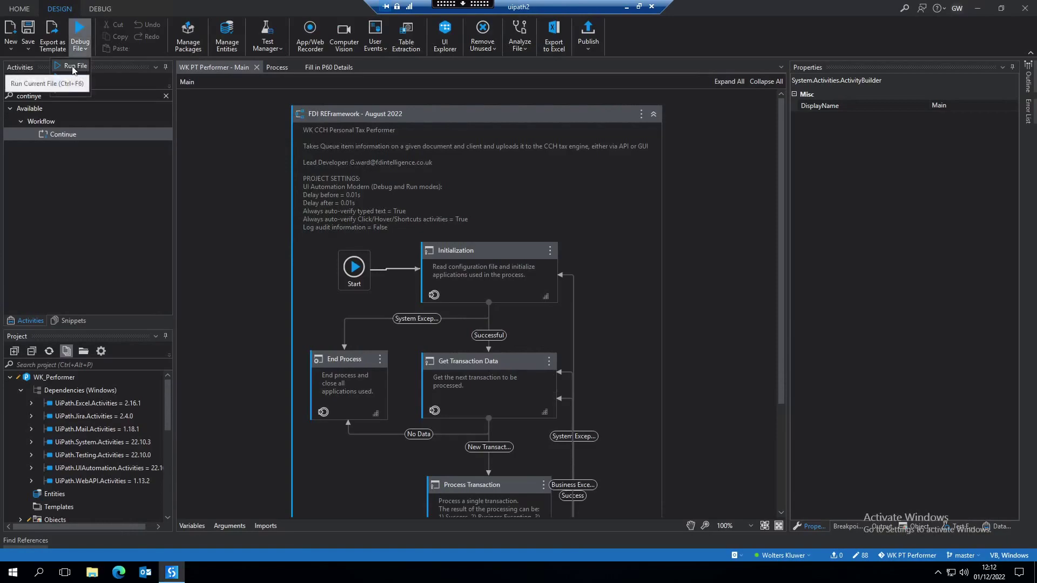
pyautogui.click(74, 66)
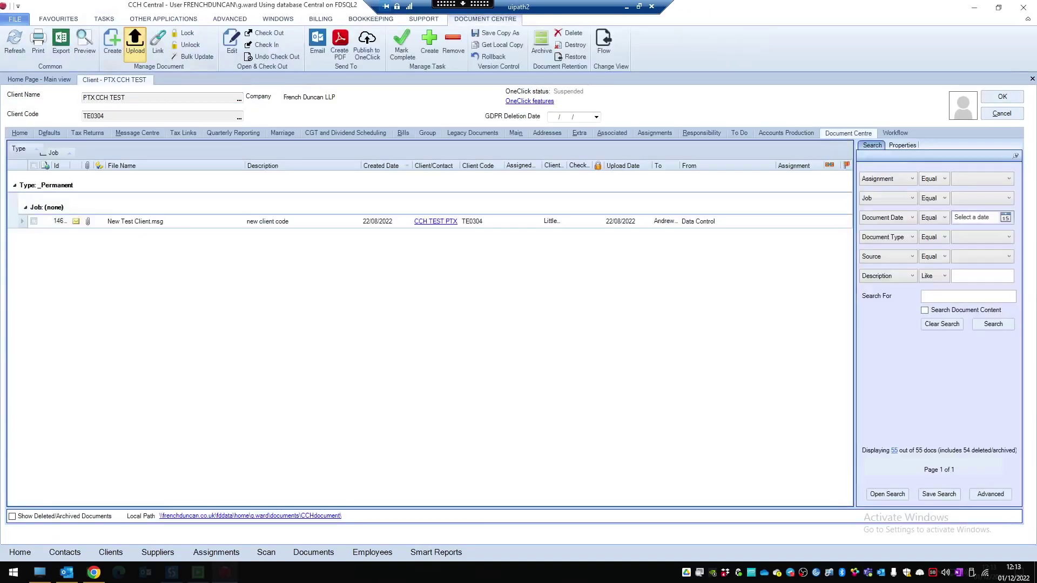
# Step: Upload TE0304_Portfolio_26f885.PDF as a _Working Papers document, then show the client's tax returns
pyautogui.click(135, 43)
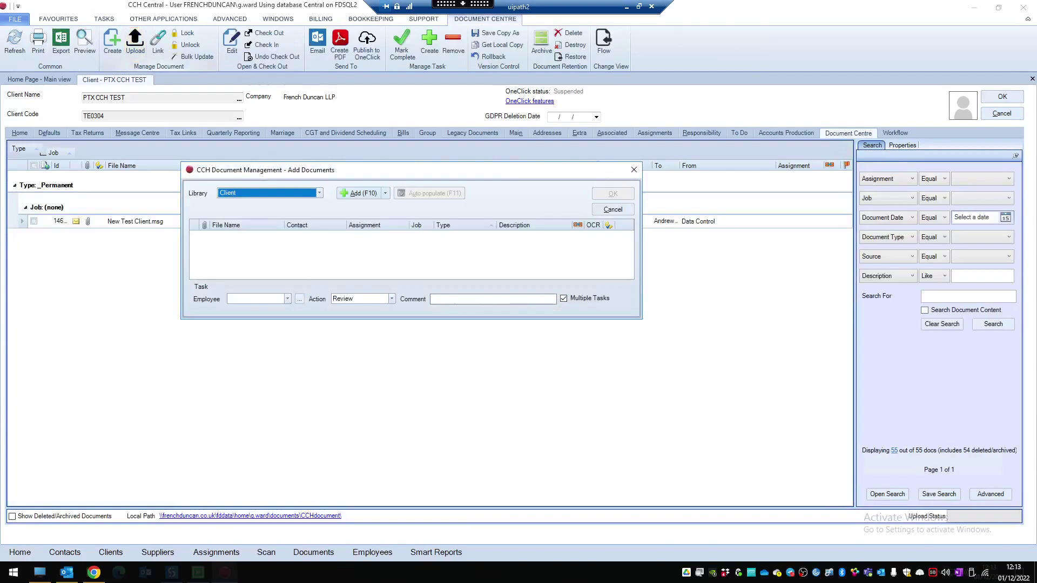
pyautogui.press('F10')
pyautogui.press('Return')
pyautogui.click(464, 237)
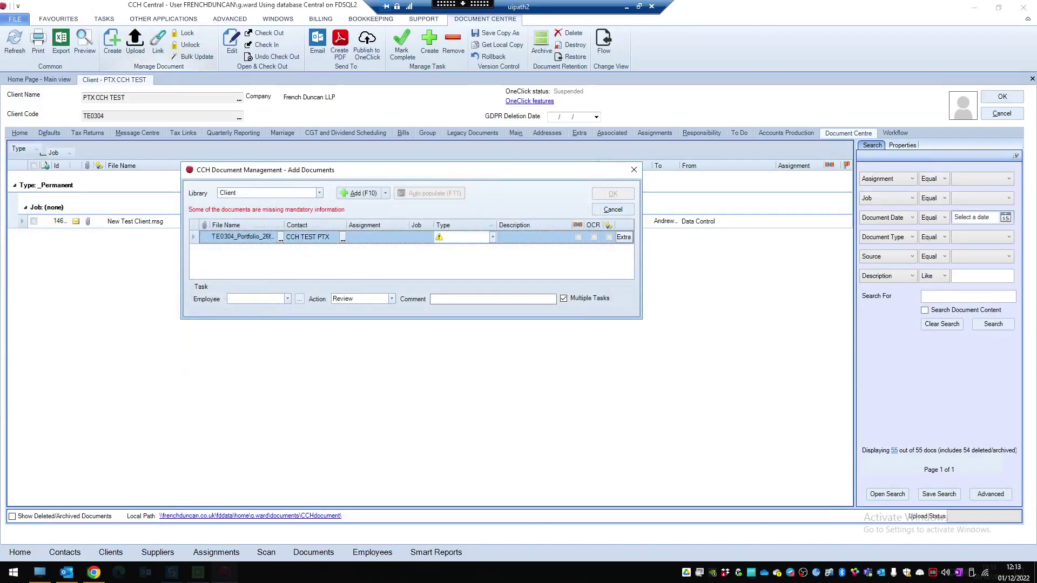
pyautogui.click(493, 237)
pyautogui.click(459, 276)
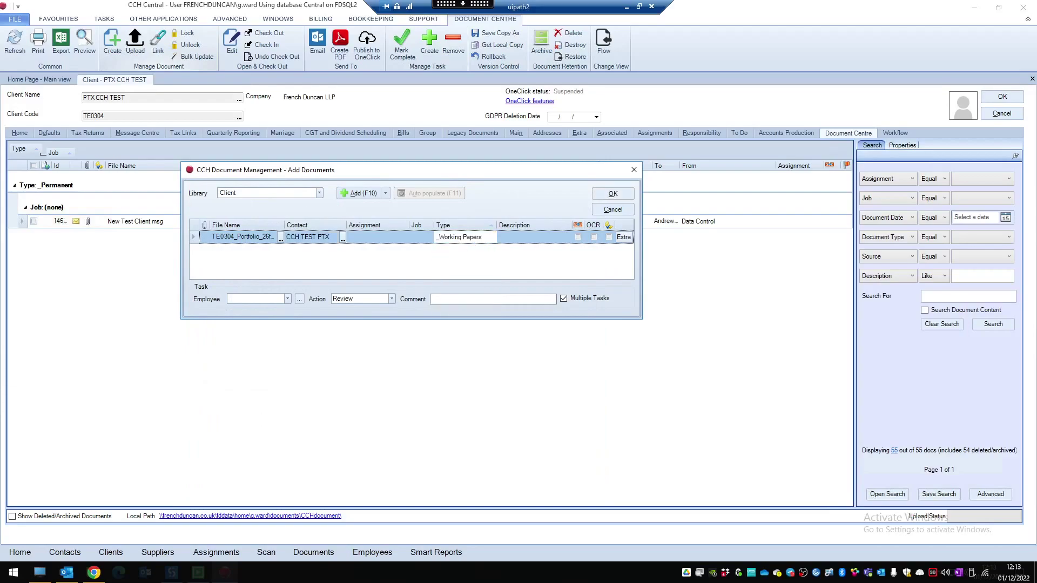
pyautogui.click(532, 237)
pyautogui.click(613, 193)
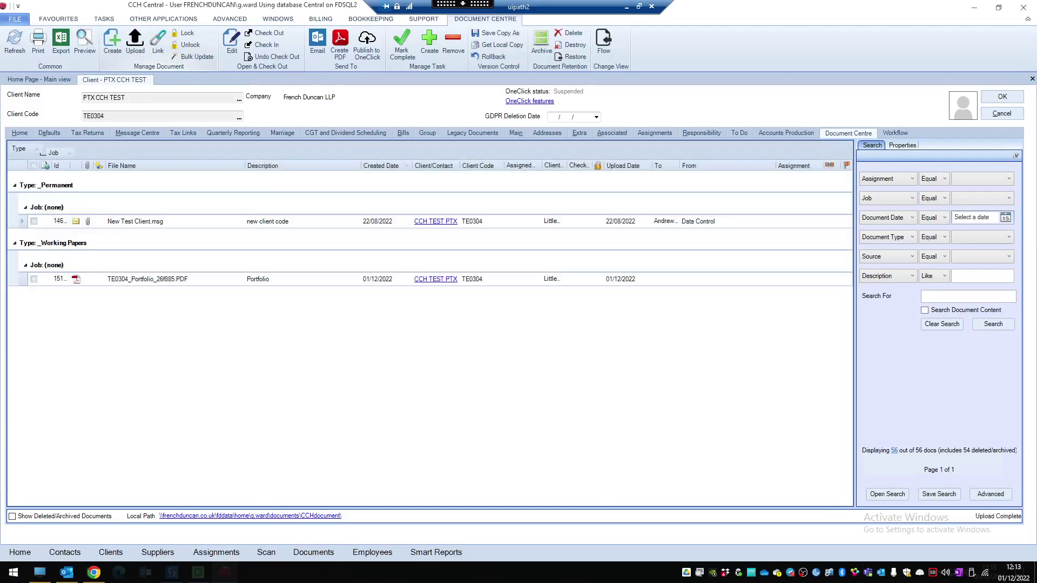
pyautogui.click(88, 133)
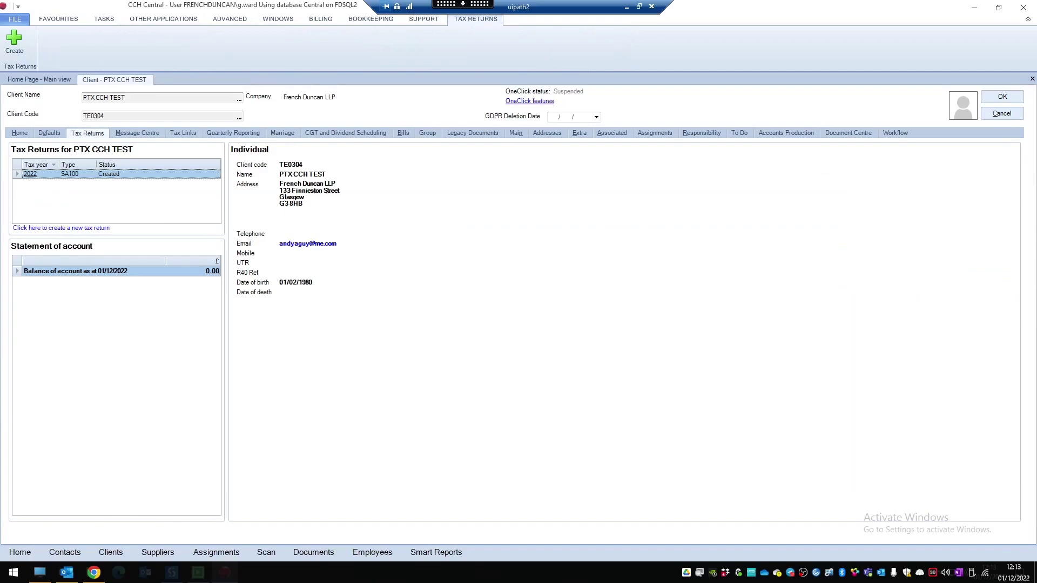
# Step: In the 2022 SA100 UK securities income, add a Per Speirs&Jeffrey Portfolio row described Company Dividends
pyautogui.click(30, 174)
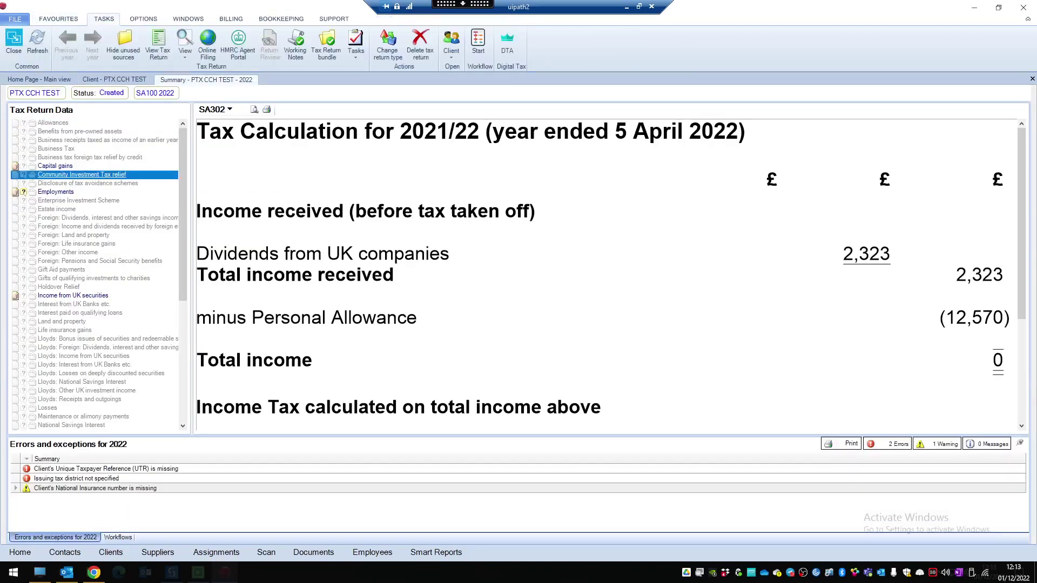
pyautogui.click(72, 296)
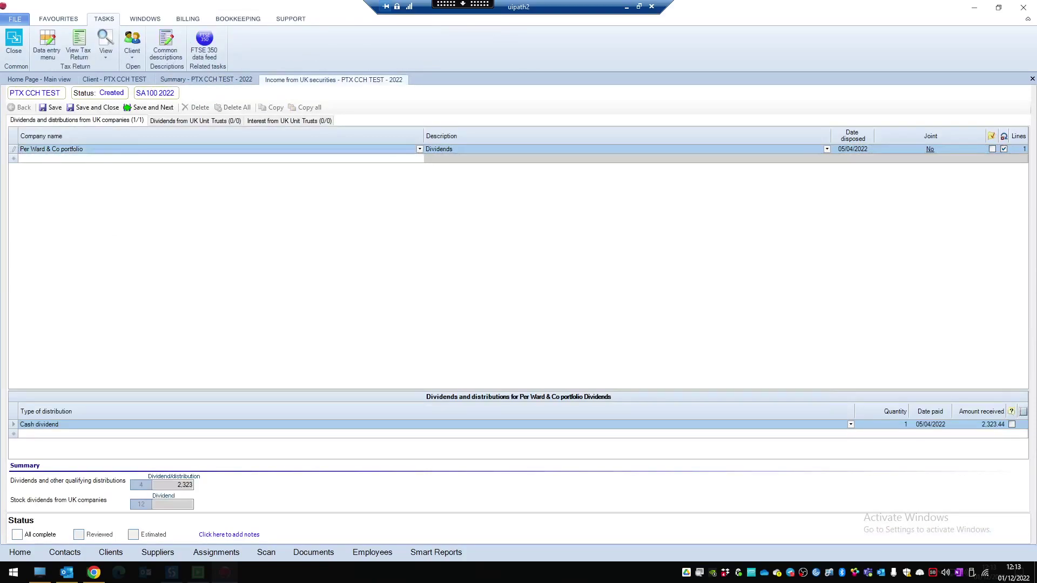
pyautogui.click(221, 158)
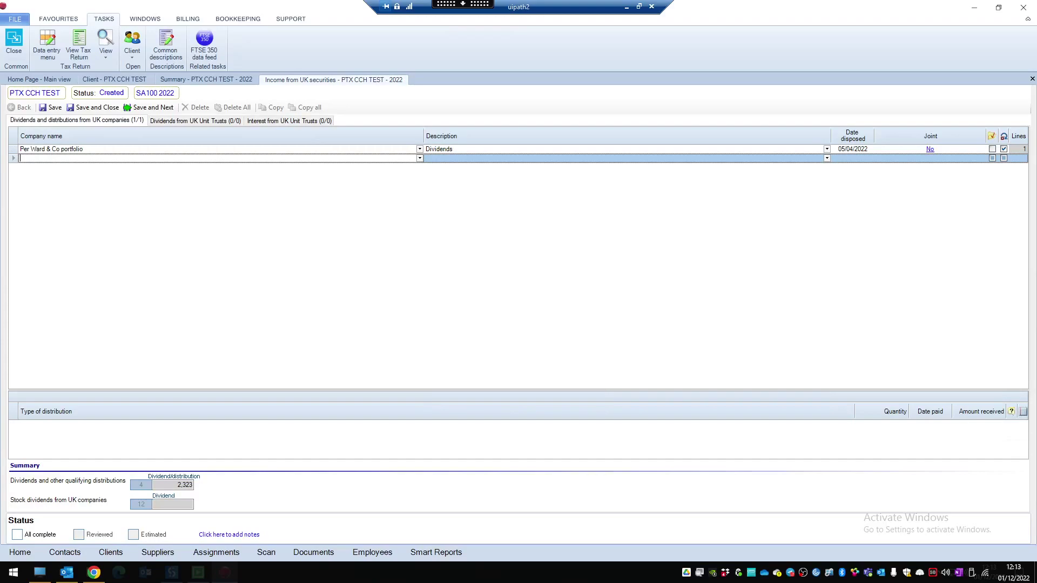
pyautogui.write('Per Speirs&Jeffrey Portfolio')
pyautogui.press('Tab')
pyautogui.write('Company Dividends')
pyautogui.press('Tab')
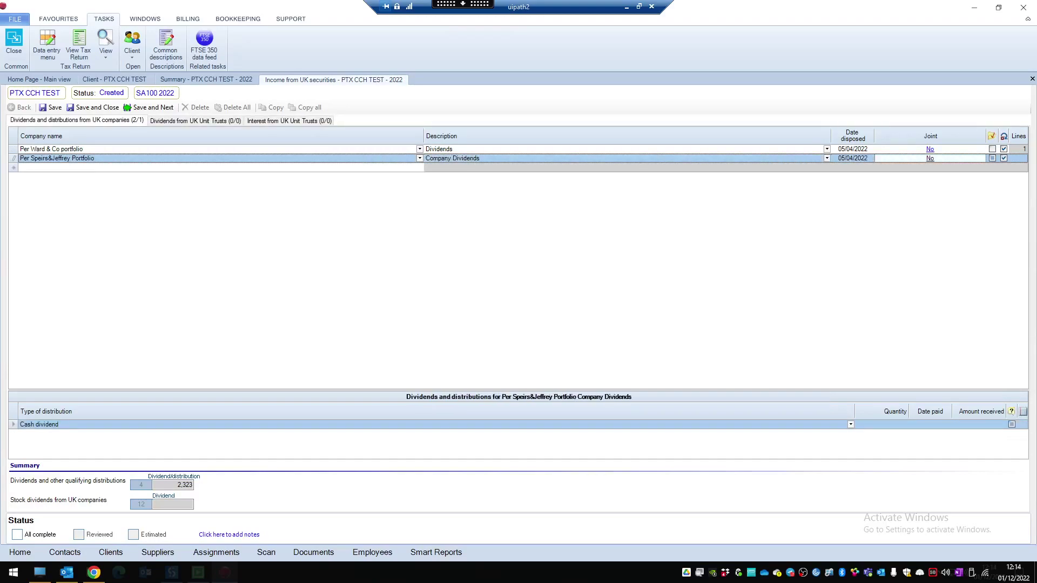
# Step: Mark the dividend as not joint, with quantity 1 and amount 2,058.76
pyautogui.press('Return')
pyautogui.press('Return')
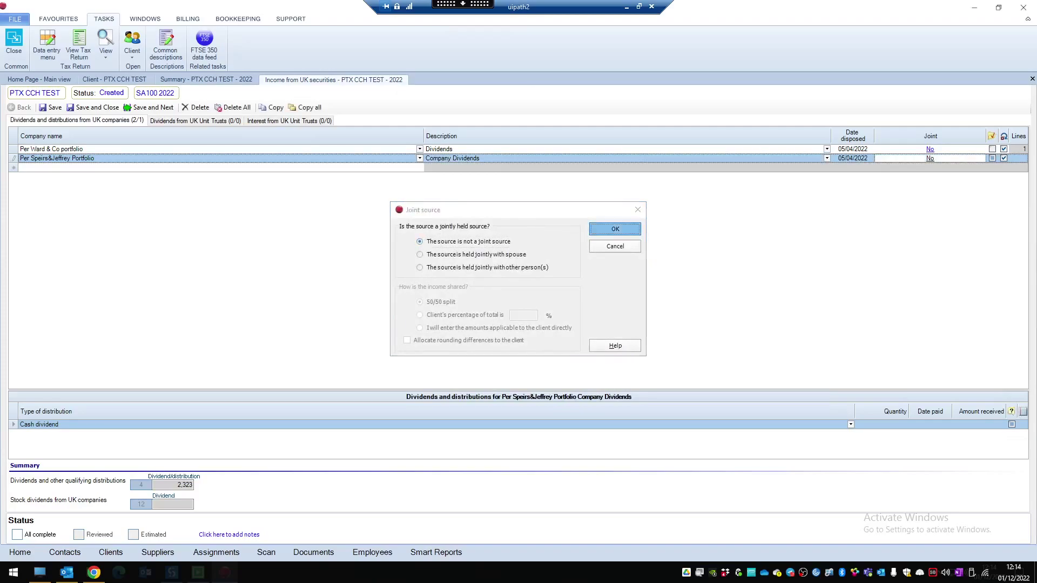
pyautogui.press('Tab')
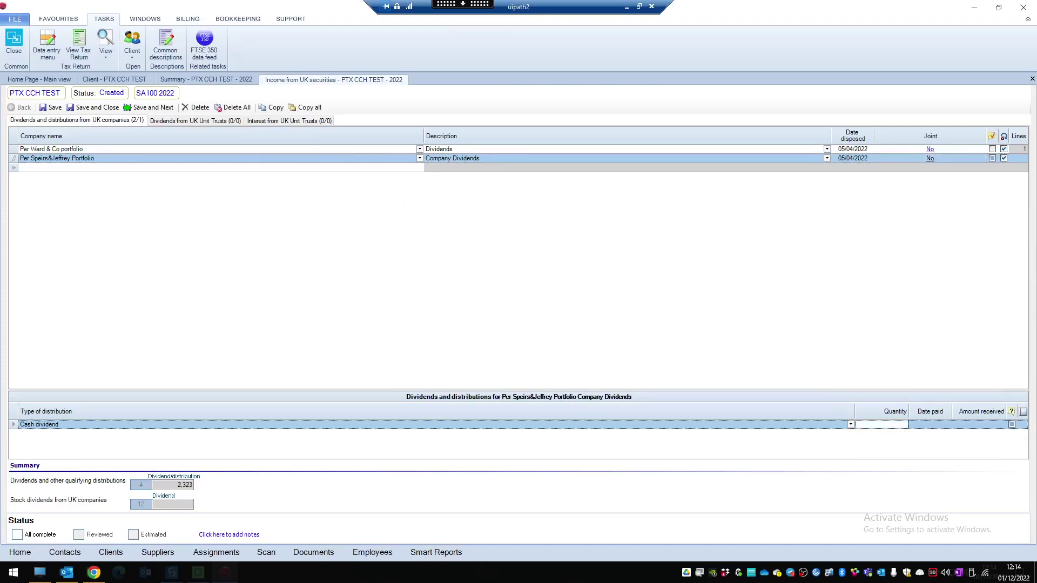
pyautogui.write('1')
pyautogui.press('Tab')
pyautogui.press('Tab')
pyautogui.write('2,058.76')
pyautogui.press('Tab')
# Step: Add a unit trust dividend for Per Speirs&Jeffrey Portfolio, OEIC Dividends, dated 05/04/2022, not joint
pyautogui.hotkey('ctrl', 'Tab')
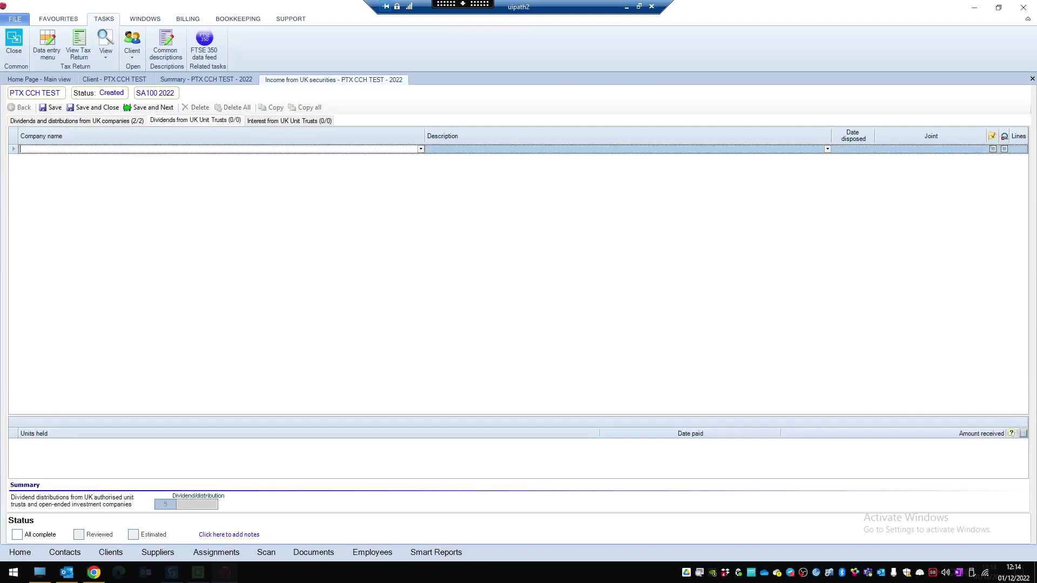
pyautogui.write('Per')
pyautogui.press('Tab')
pyautogui.write('O')
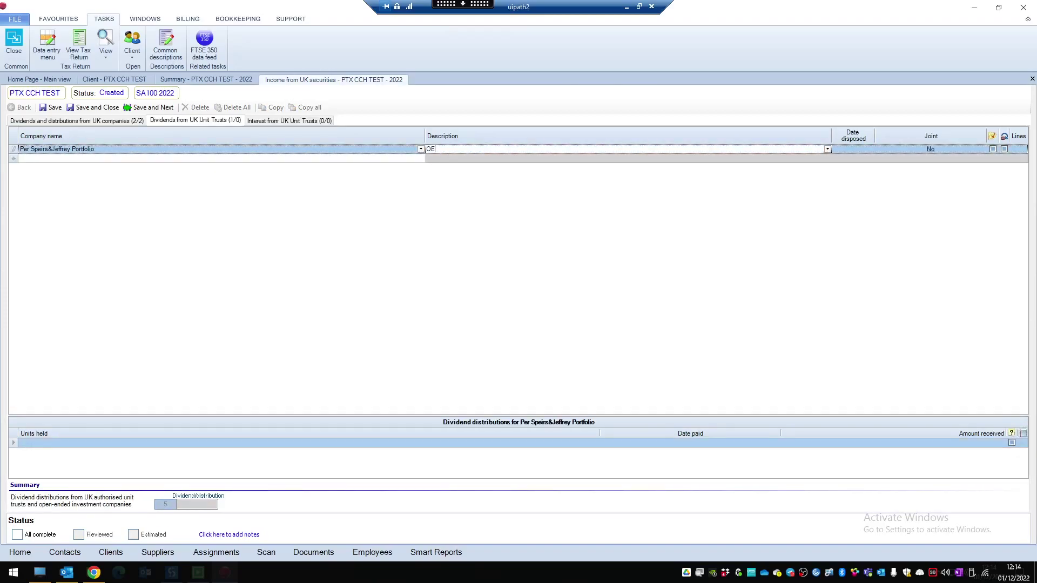
pyautogui.write('EIC Dividends')
pyautogui.press('Tab')
pyautogui.write('05/04/2022')
pyautogui.press('Tab')
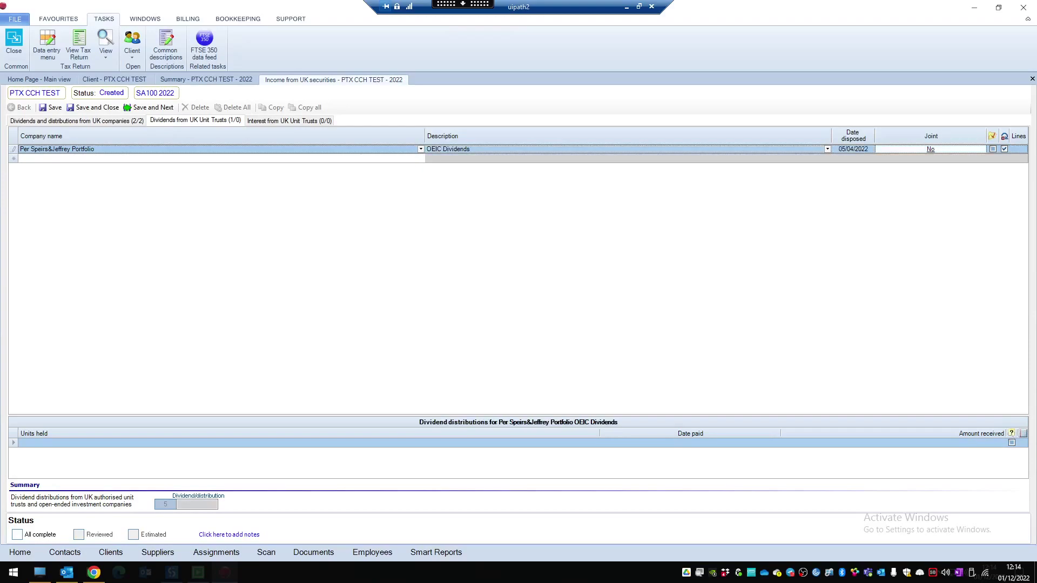
pyautogui.press('Return')
pyautogui.press('Return')
# Step: Enter its distribution: 1 unit, paid 05/04/2022, 764.45 received
pyautogui.click(309, 443)
pyautogui.write('1')
pyautogui.press('Tab')
pyautogui.write('05/04/2022')
pyautogui.press('Tab')
pyautogui.write('764.45')
pyautogui.press('Tab')
# Step: Add unit trust interest for the portfolio dated 05/04/2022, not joint, 1 unit, then Save and Close
pyautogui.click(289, 120)
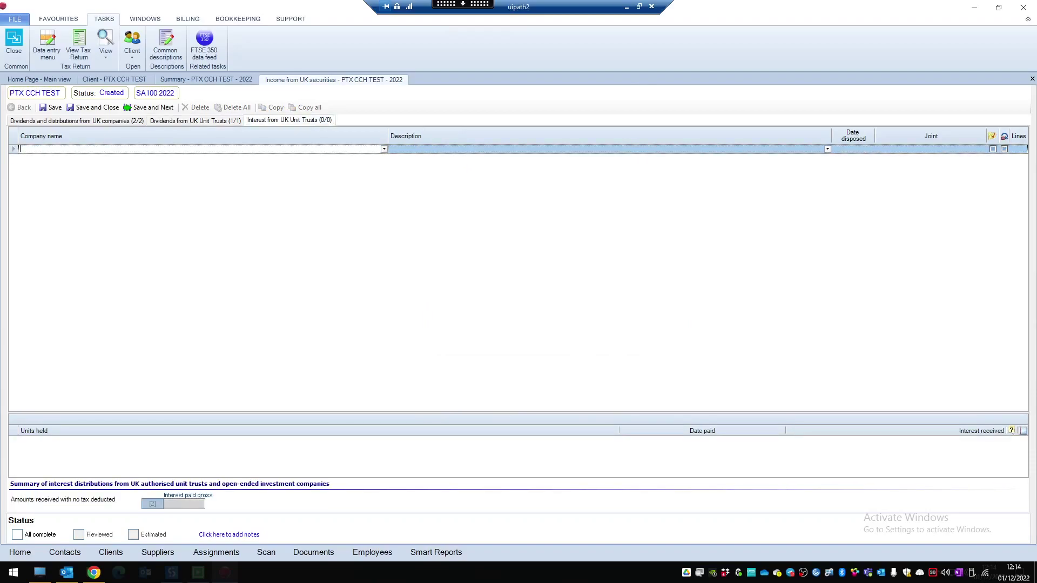
pyautogui.write('Per Speirs&Jeffrey Portfolio')
pyautogui.press('Tab')
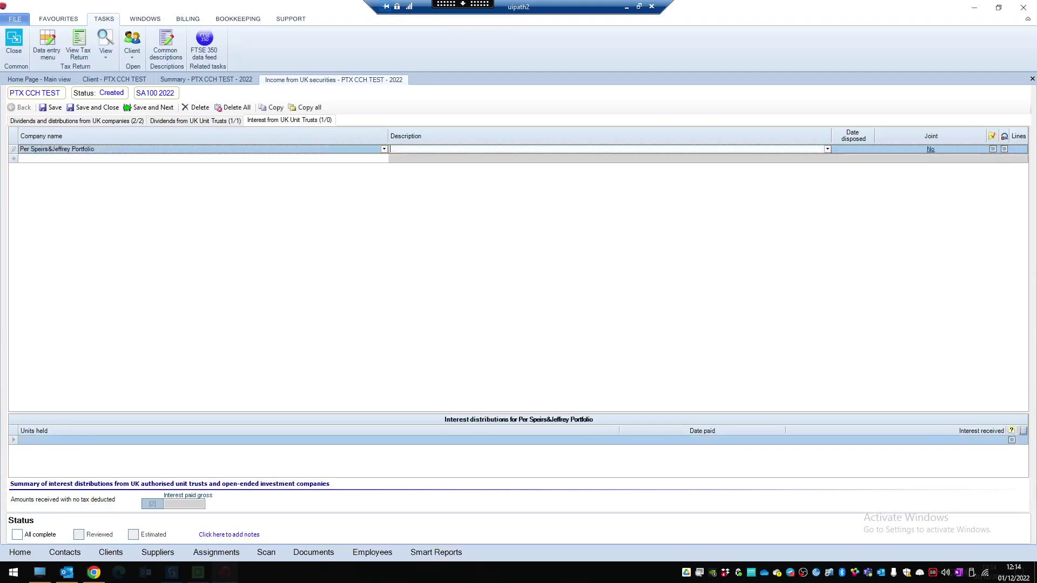
pyautogui.write('05/04/2022')
pyautogui.press('Tab')
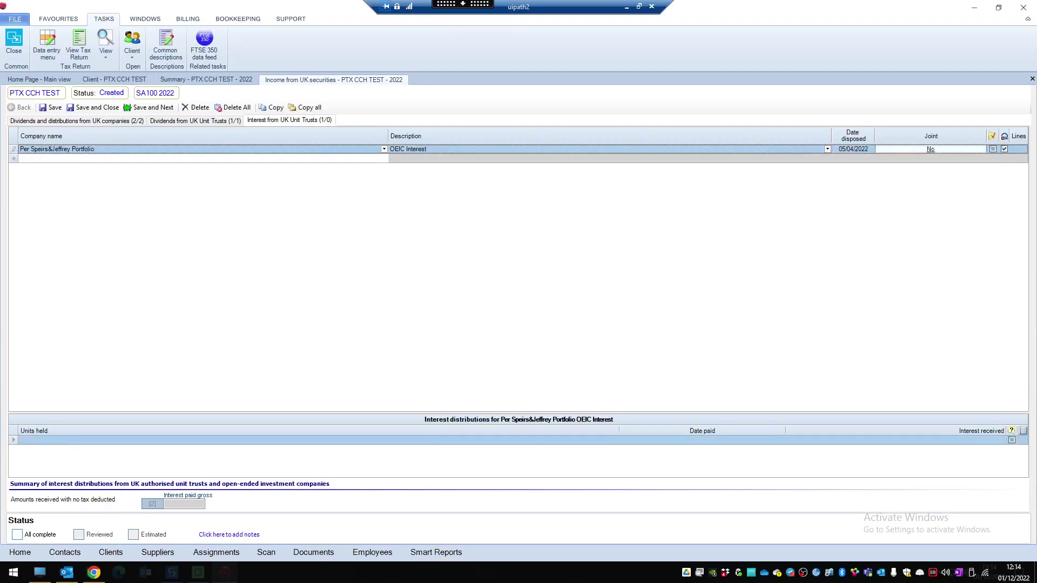
pyautogui.press('Return')
pyautogui.press('Tab')
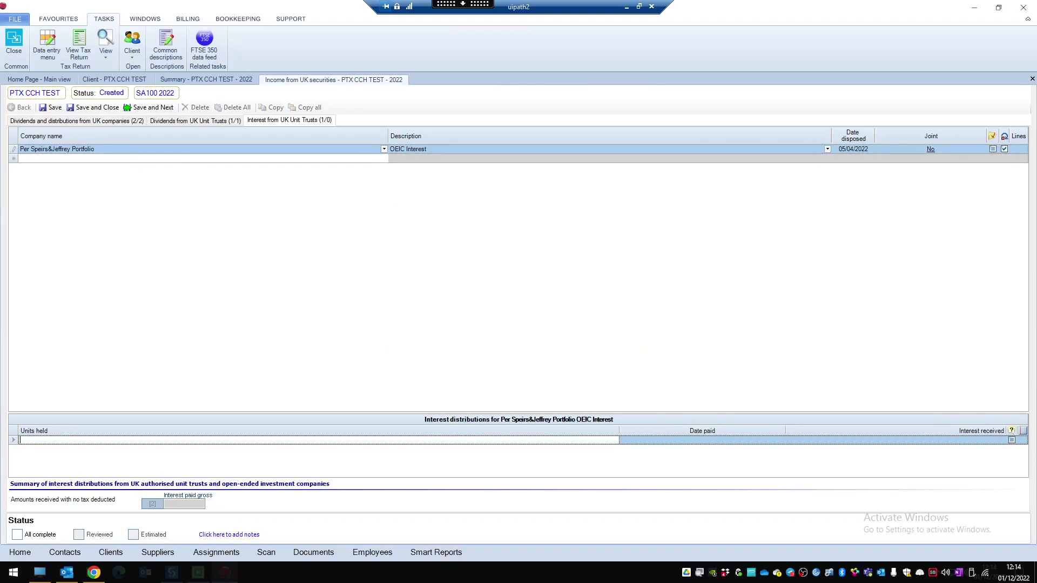
pyautogui.write('1')
pyautogui.press('Tab')
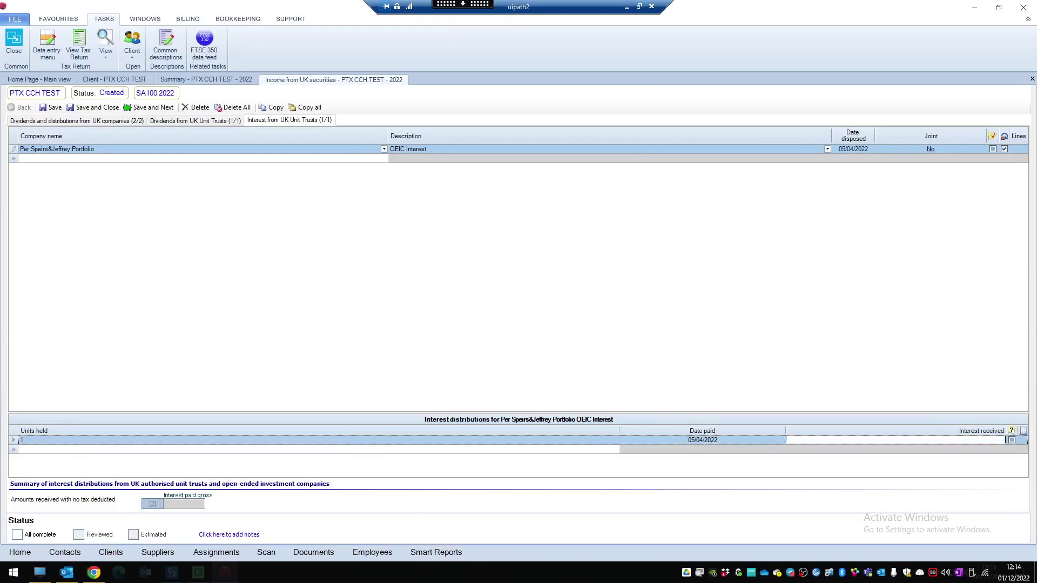
pyautogui.click(93, 107)
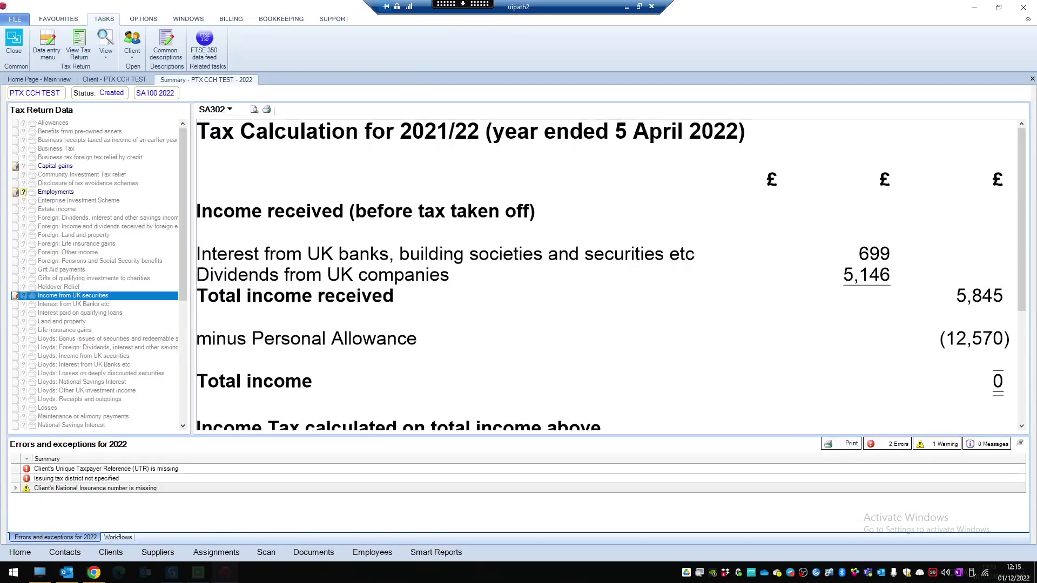
# Step: Close the summary, open the Document Centre, and add the P11D PDF for upload
pyautogui.click(15, 42)
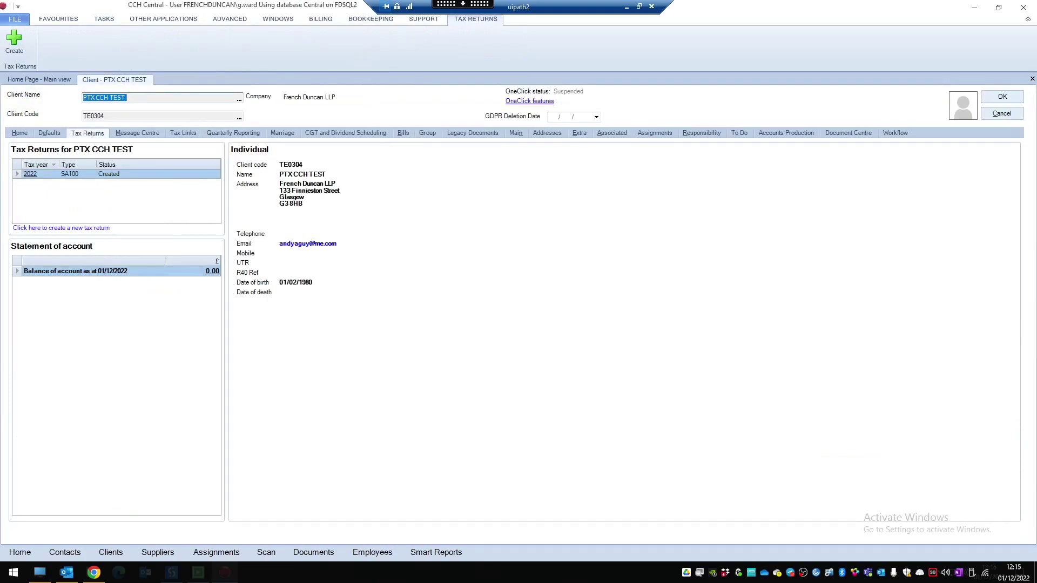
pyautogui.click(848, 132)
pyautogui.click(135, 42)
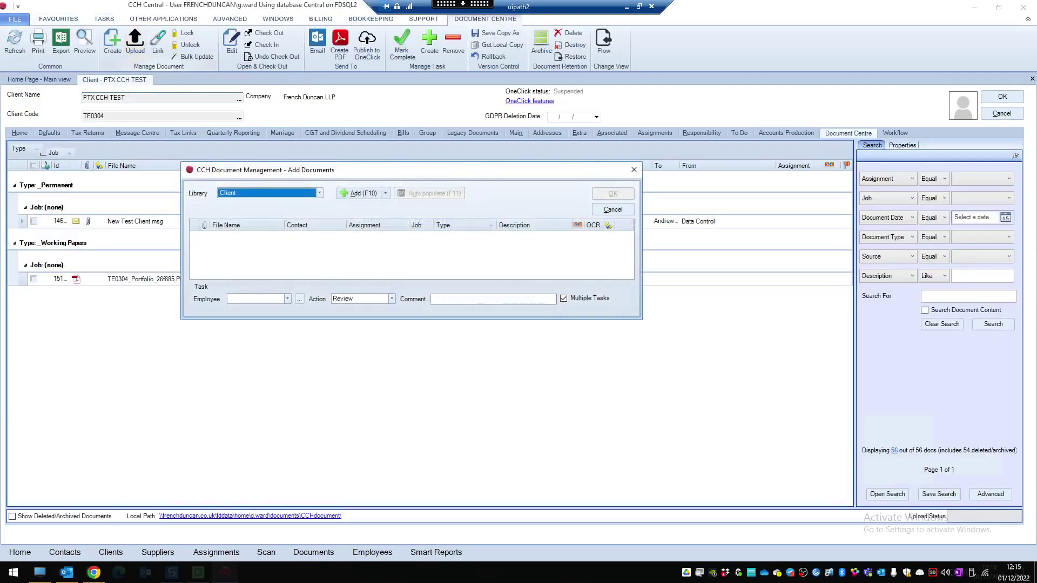
pyautogui.hotkey('ctrl', 'v')
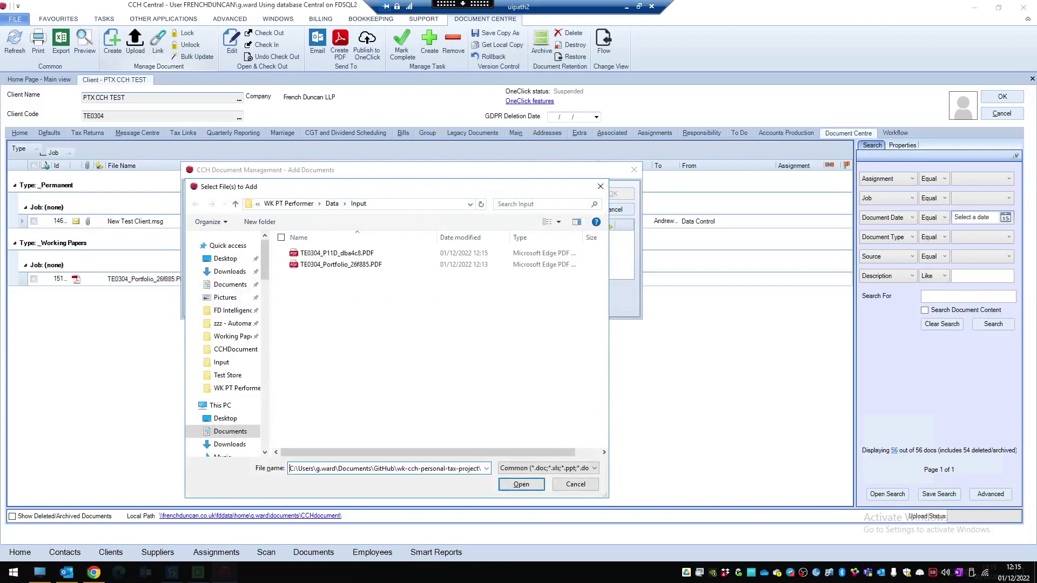
pyautogui.press('Return')
# Step: File TE0304_P11D_dba4c8.PDF as _Working Papers described P11D, then reopen the 2022 return
pyautogui.click(465, 237)
pyautogui.click(492, 237)
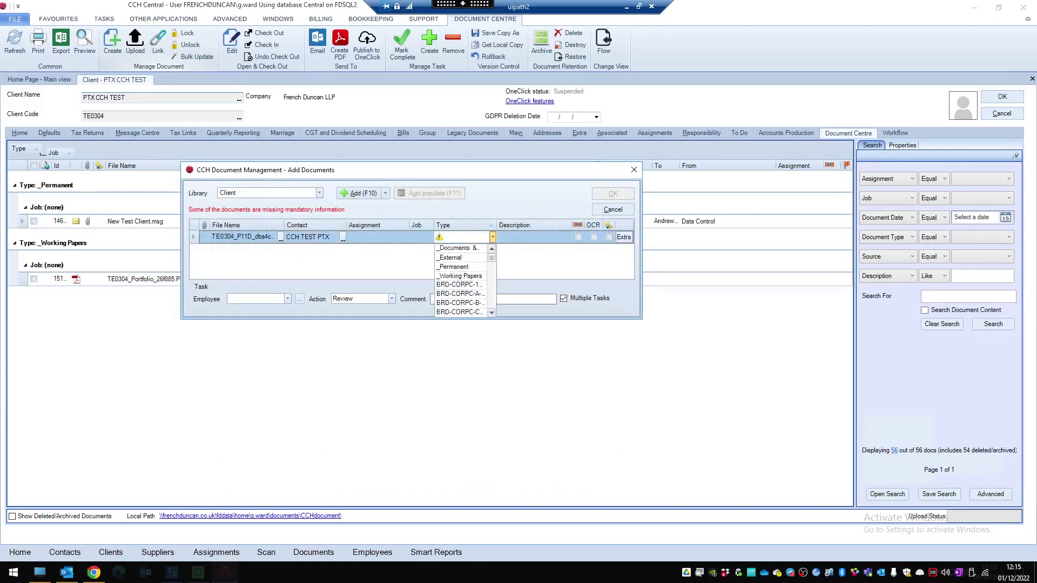
pyautogui.press('Down')
pyautogui.press('Down')
pyautogui.press('Down')
pyautogui.press('Down')
pyautogui.press('Return')
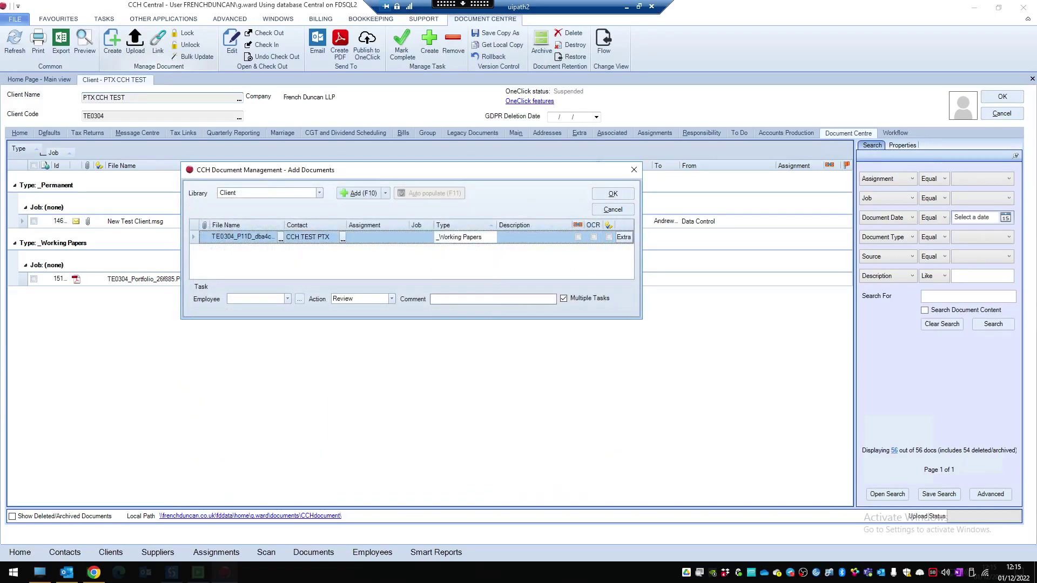
pyautogui.press('Tab')
pyautogui.write('P11D')
pyautogui.click(613, 194)
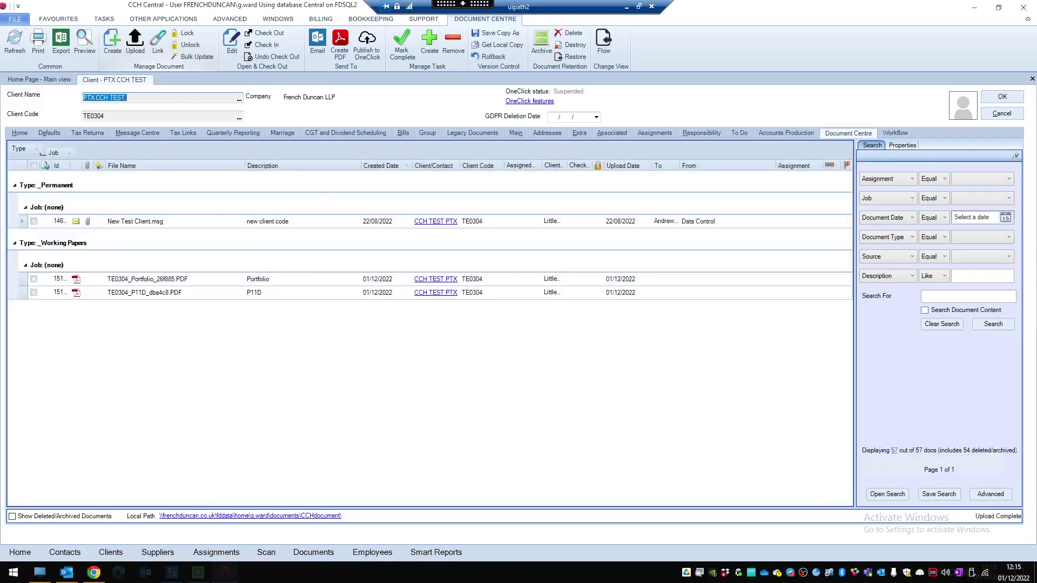
pyautogui.click(88, 133)
pyautogui.click(30, 174)
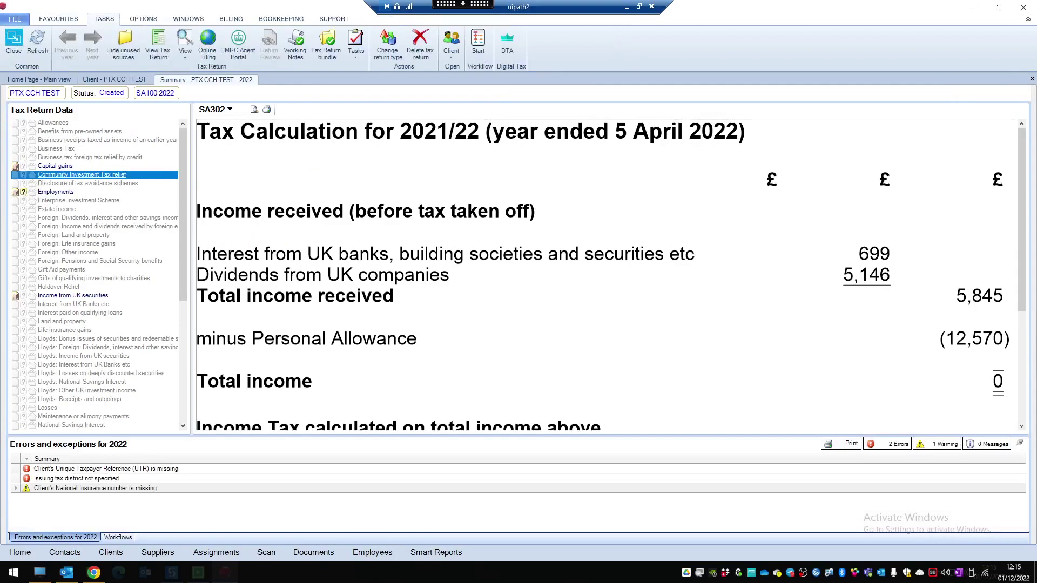
# Step: Check the PTX CCH TEST employer details and benefits, record the 11,540.00 company car benefit, and save
pyautogui.click(56, 191)
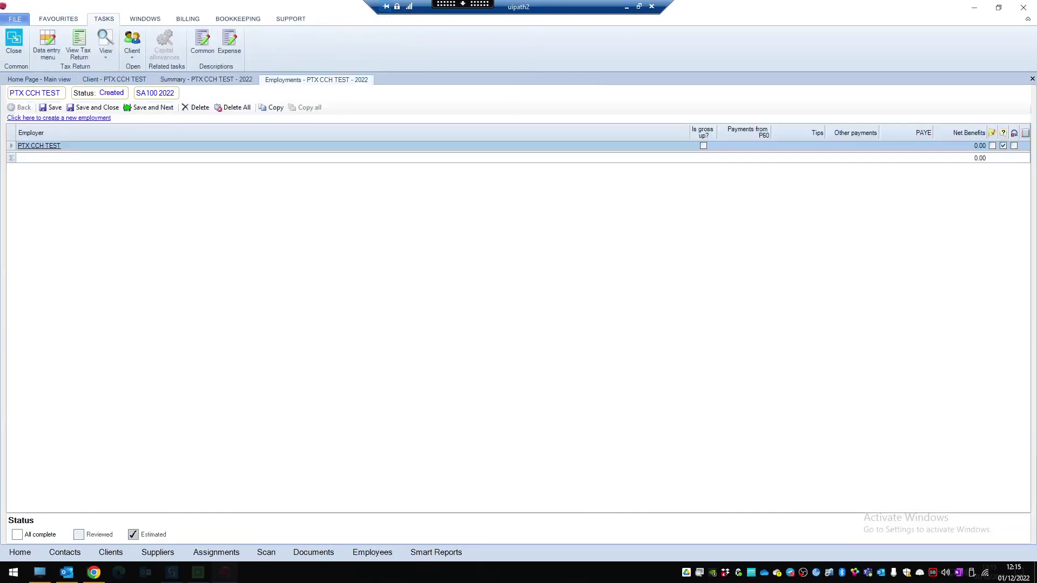
pyautogui.click(39, 146)
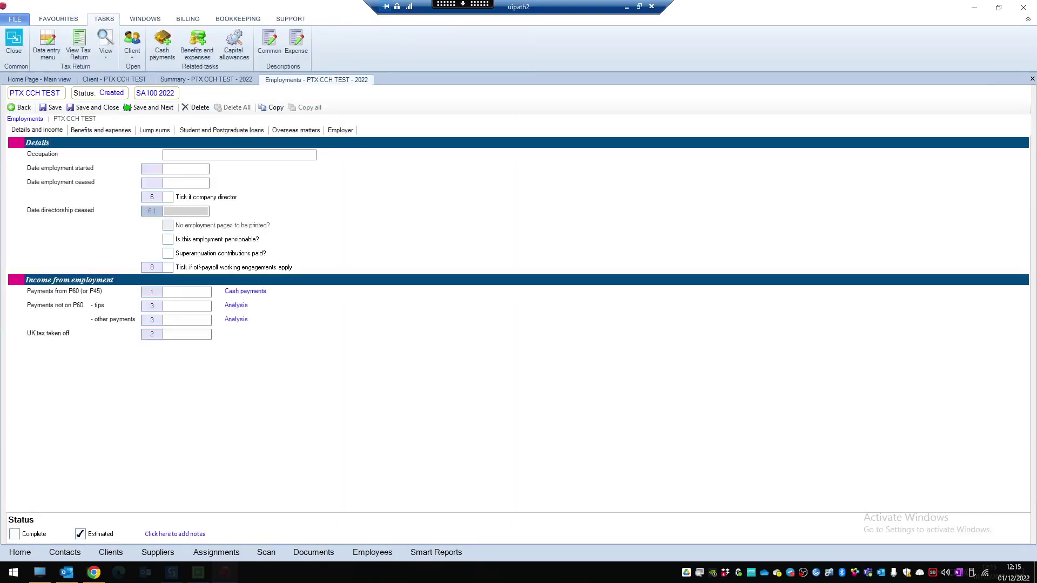
pyautogui.click(341, 130)
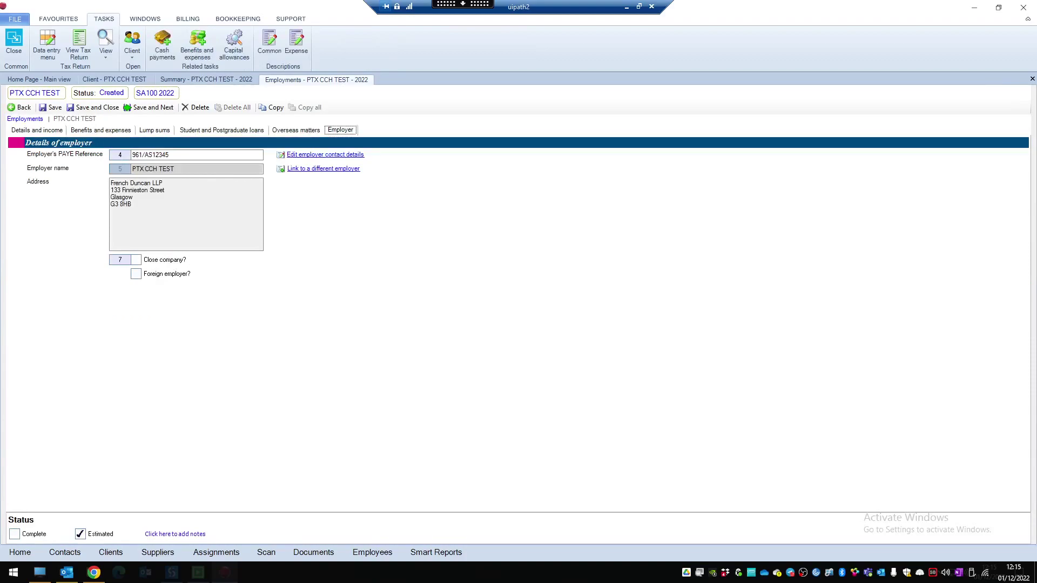
pyautogui.click(101, 130)
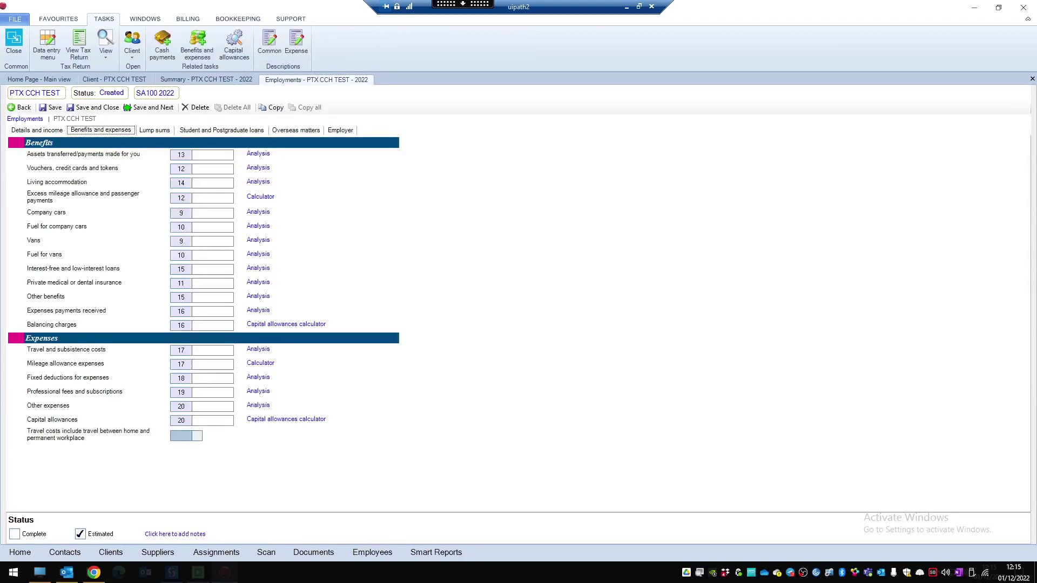
pyautogui.click(259, 154)
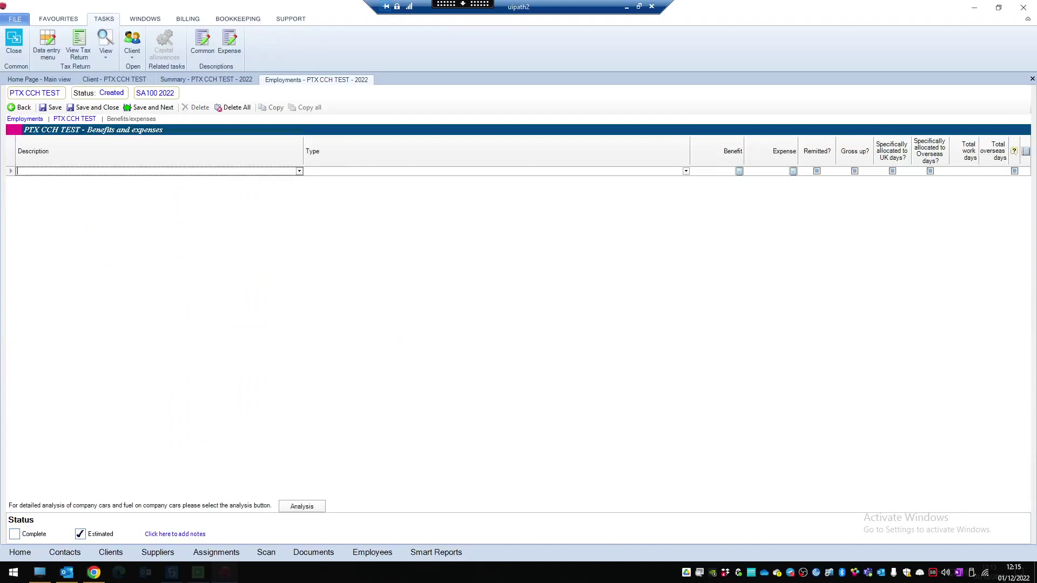
pyautogui.click(23, 107)
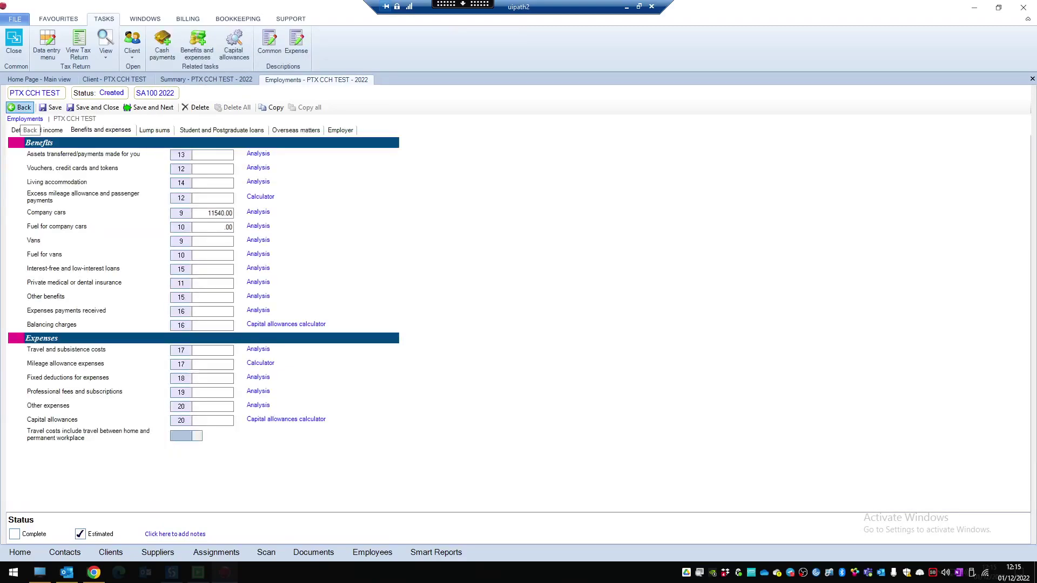
pyautogui.click(93, 107)
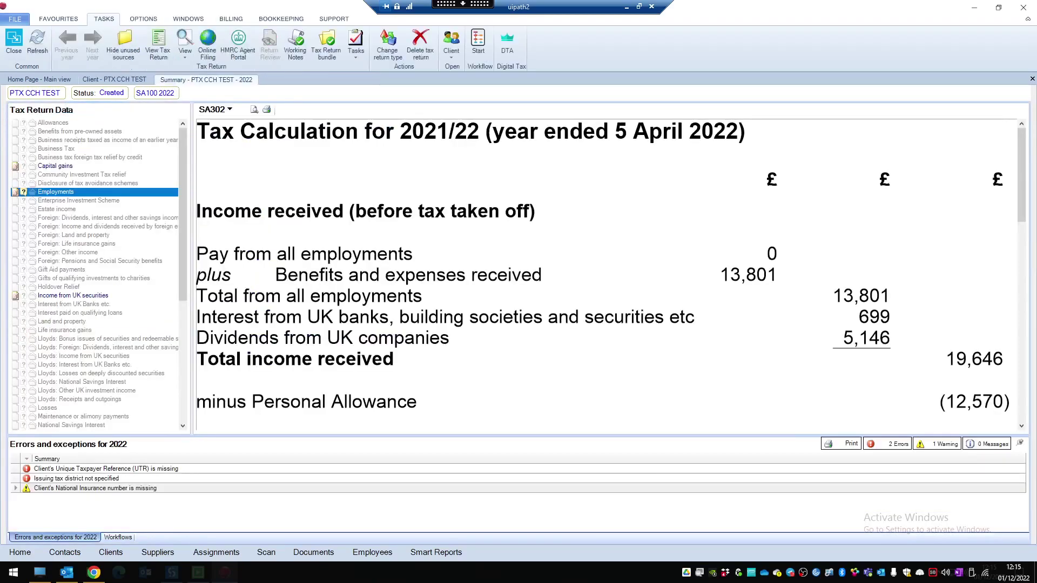
# Step: Add BANK OF SCOTLAND interest of 38.89 with its account number, not jointly held, and save
pyautogui.hotkey('ctrl', 'F4')
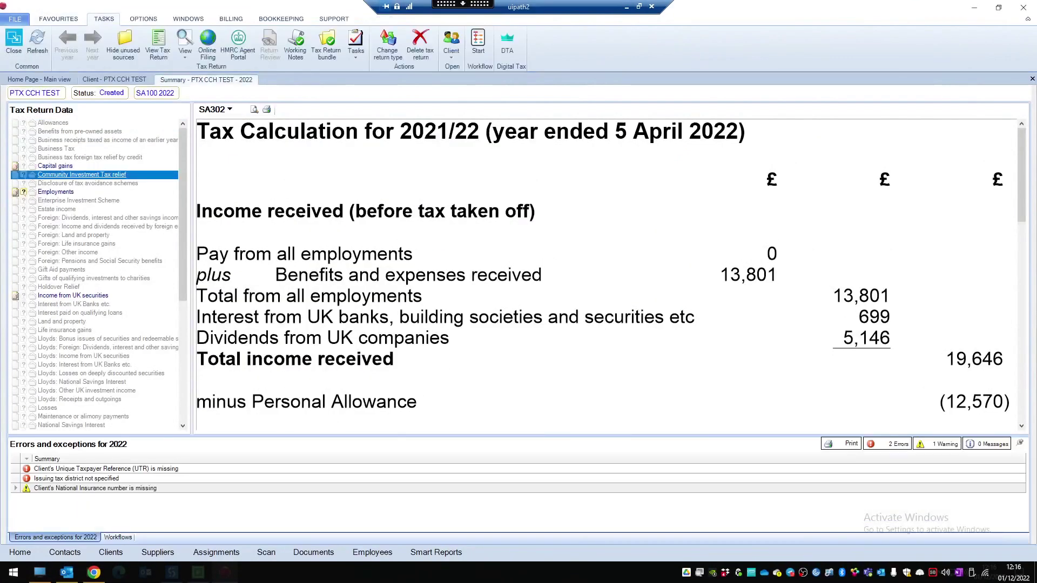
pyautogui.click(74, 305)
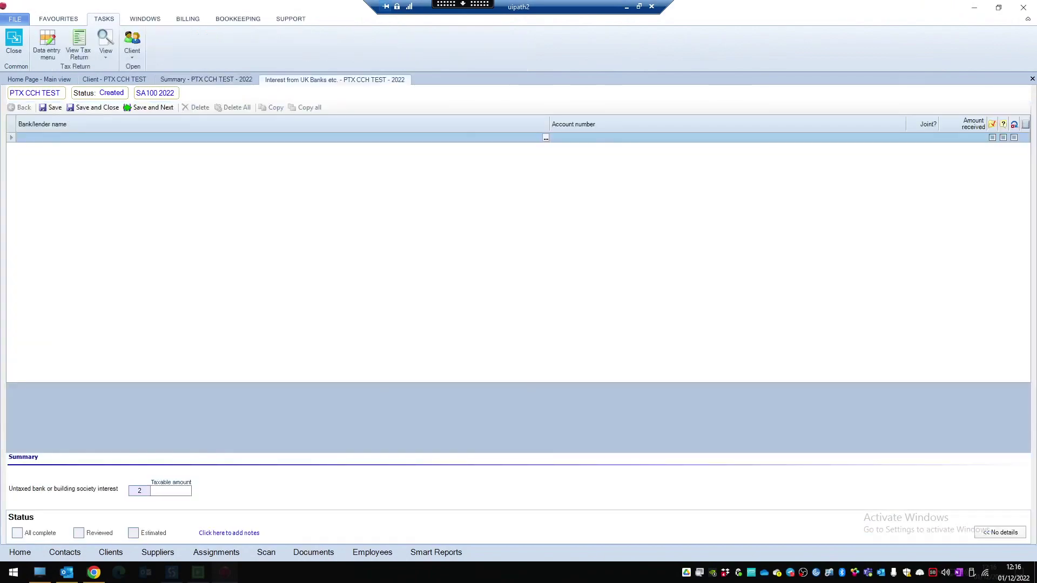
pyautogui.write('BANK OF SCOTLAND')
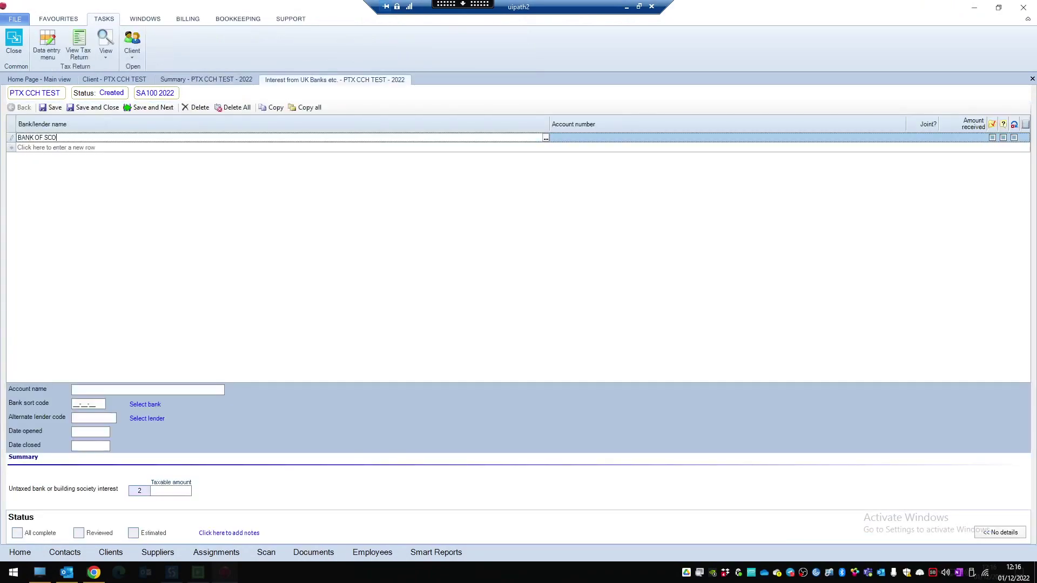
pyautogui.press('Tab')
pyautogui.press('Tab')
pyautogui.write('38.89')
pyautogui.press('Tab')
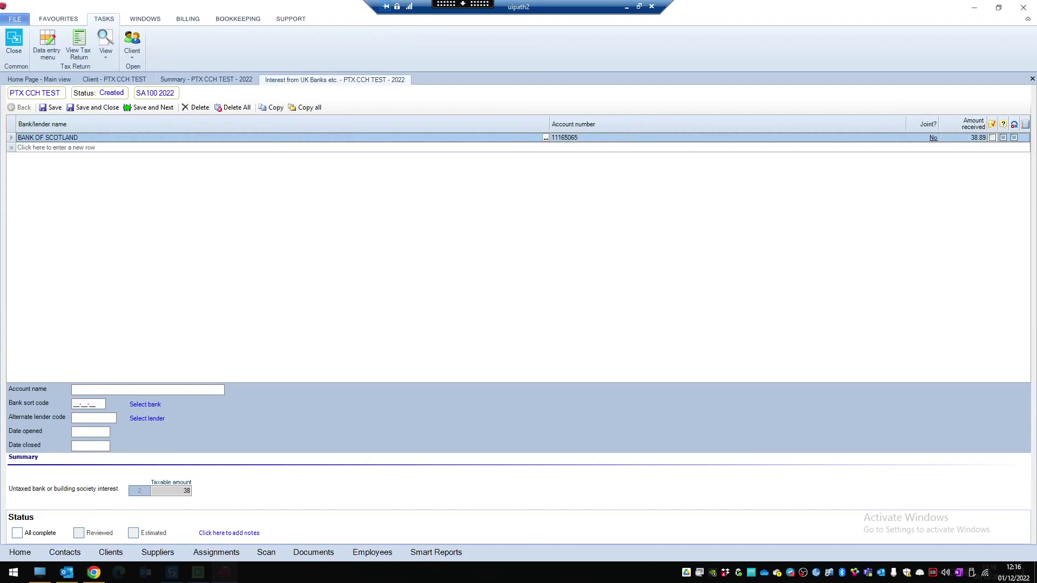
pyautogui.click(933, 138)
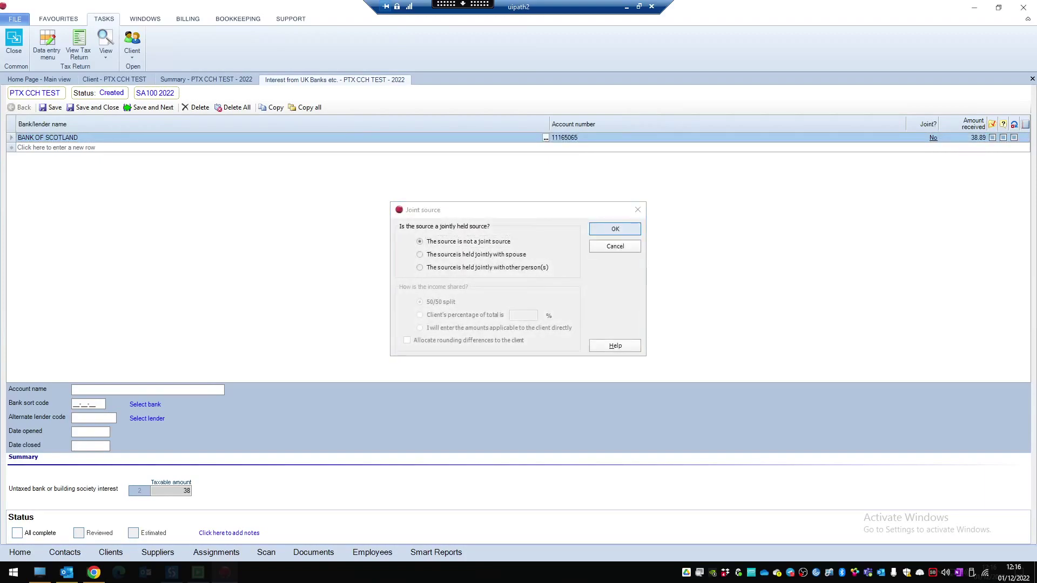
pyautogui.click(615, 228)
pyautogui.click(93, 107)
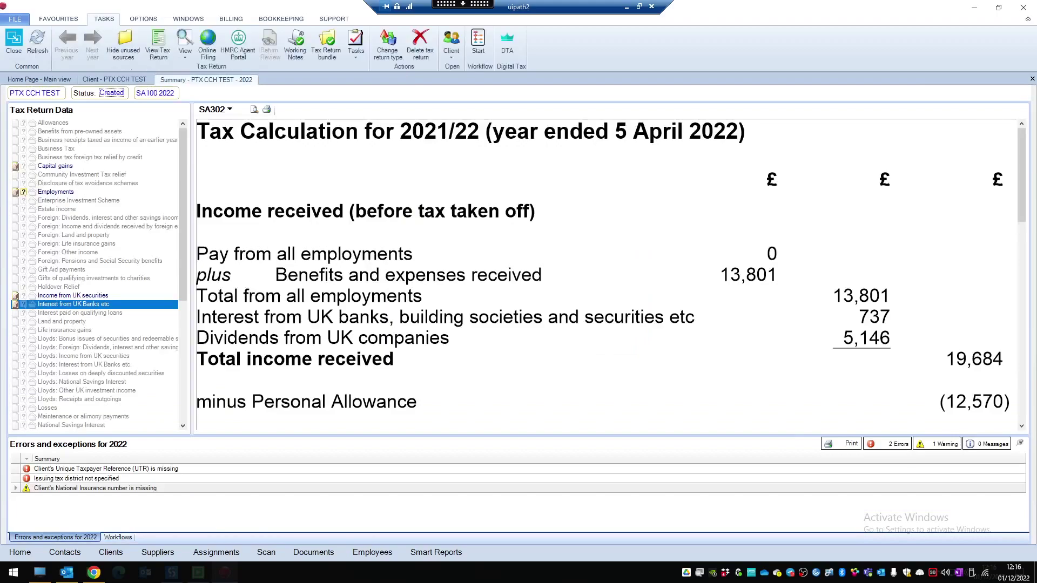
# Step: Reopen the PTX CCH TEST employment from Employments and review its employer details
pyautogui.click(14, 42)
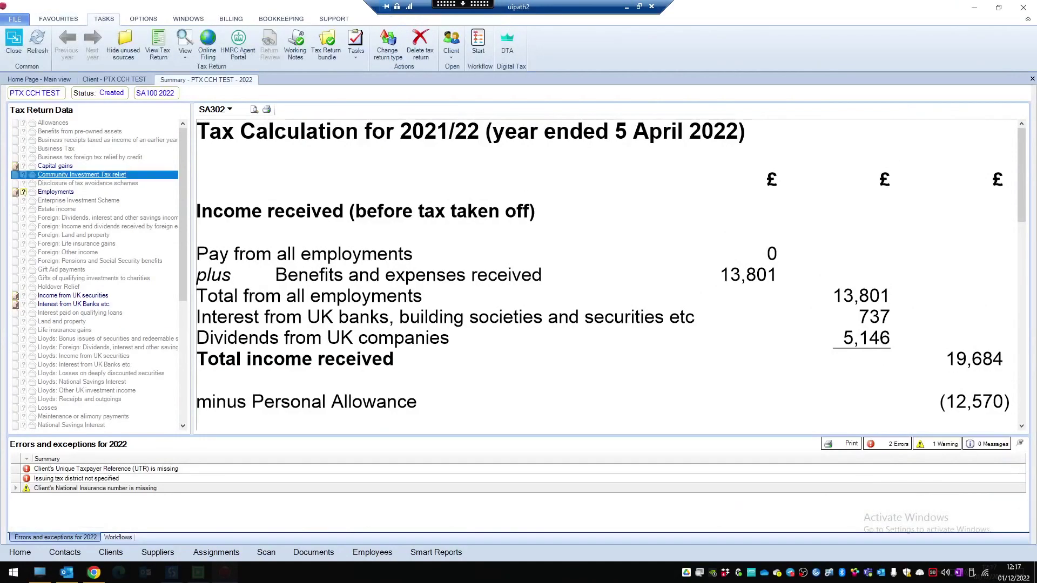
pyautogui.click(55, 192)
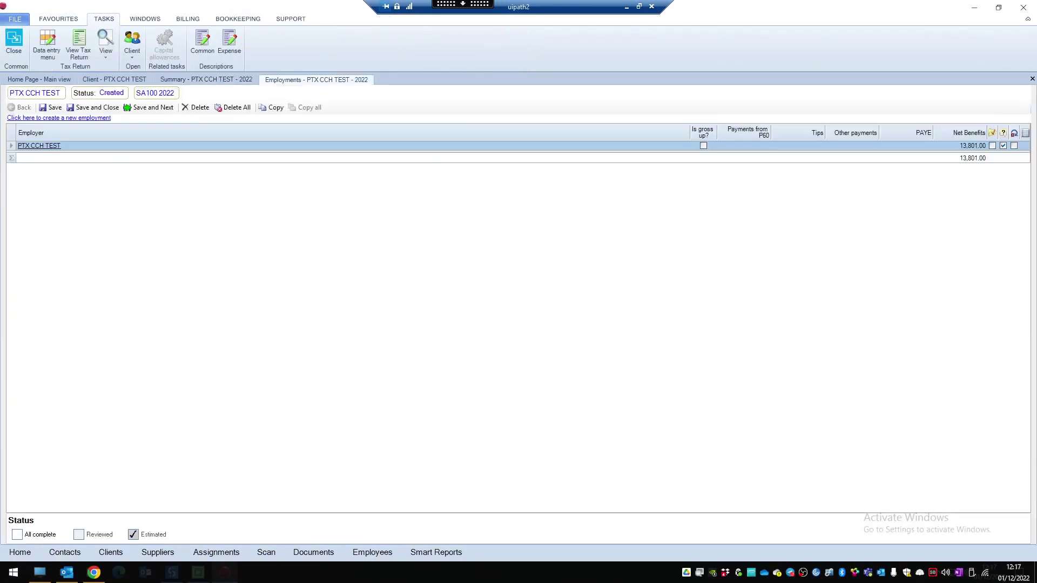
pyautogui.click(39, 146)
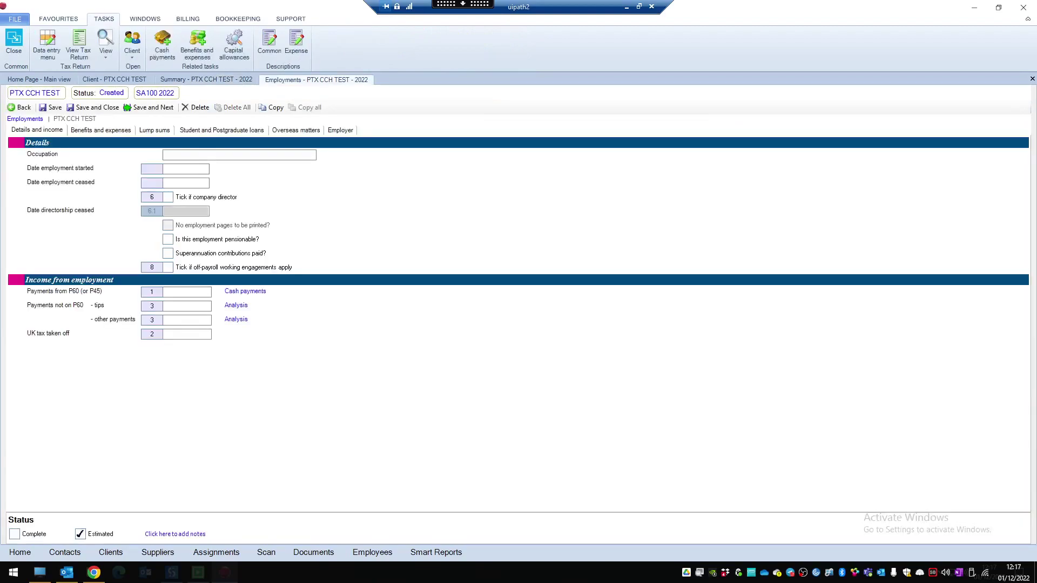
pyautogui.click(340, 130)
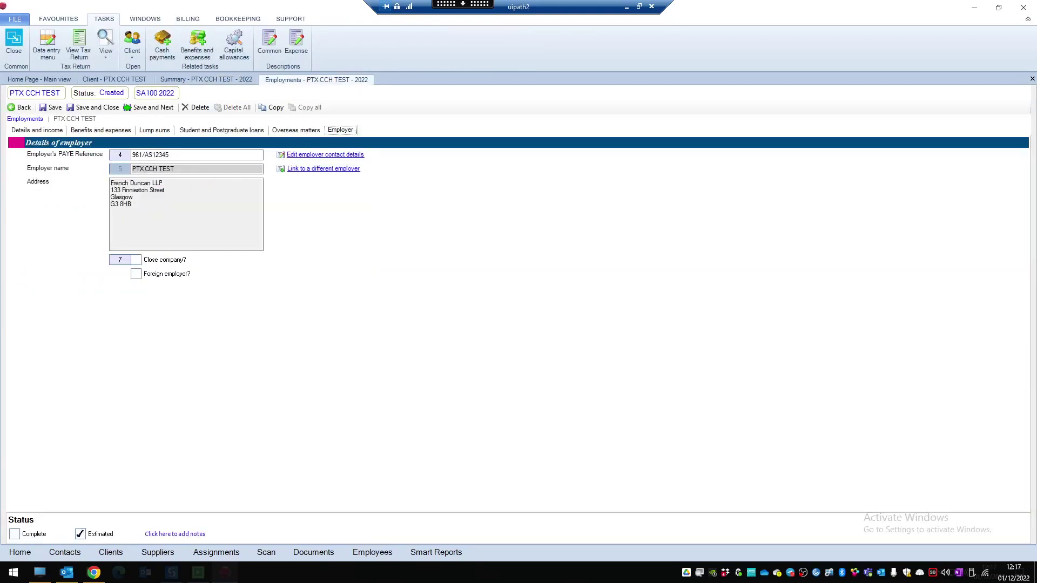
pyautogui.click(37, 130)
# Step: Enter P60 pay of 9960.00 and UK tax taken off of 1487.51, save, and close the summary
pyautogui.click(187, 292)
pyautogui.write('9960.00')
pyautogui.click(187, 335)
pyautogui.write('1487.51')
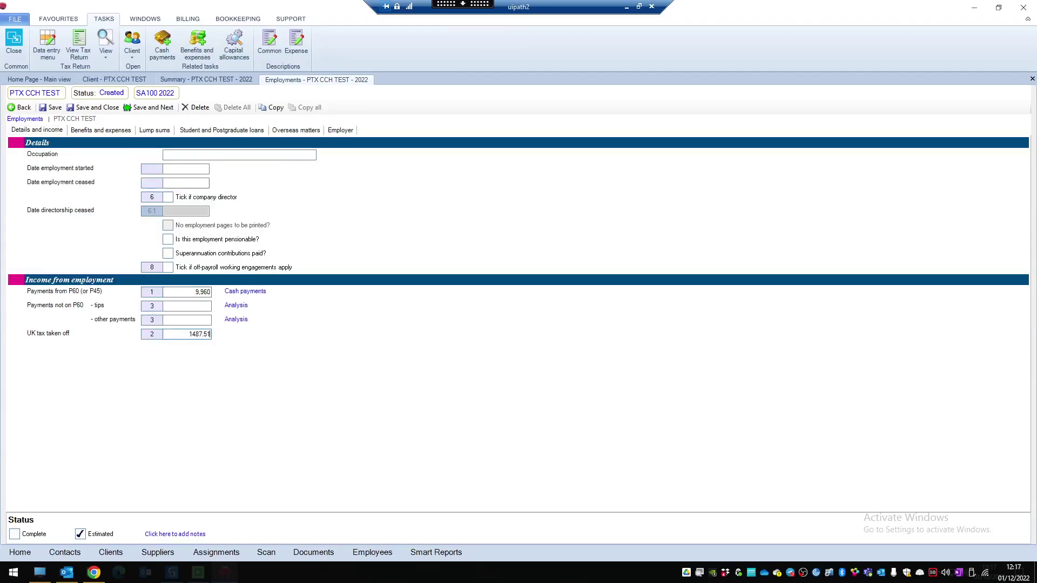
pyautogui.click(93, 108)
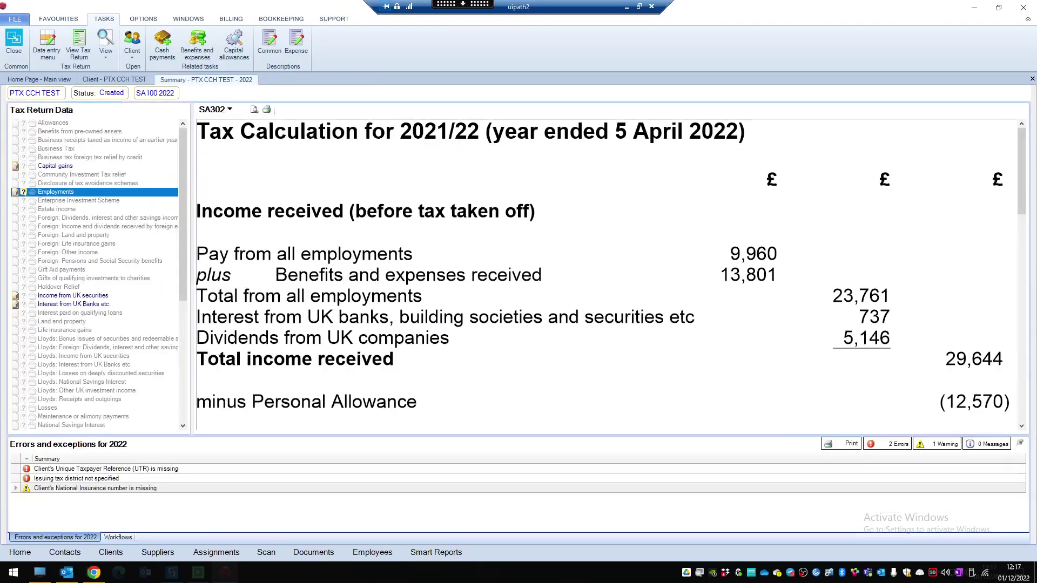
pyautogui.click(13, 42)
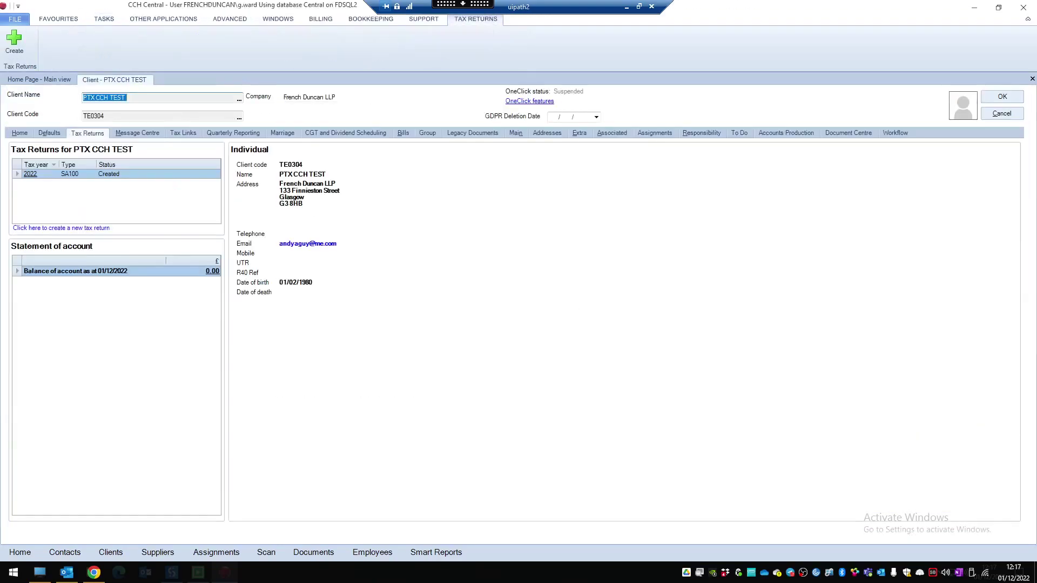